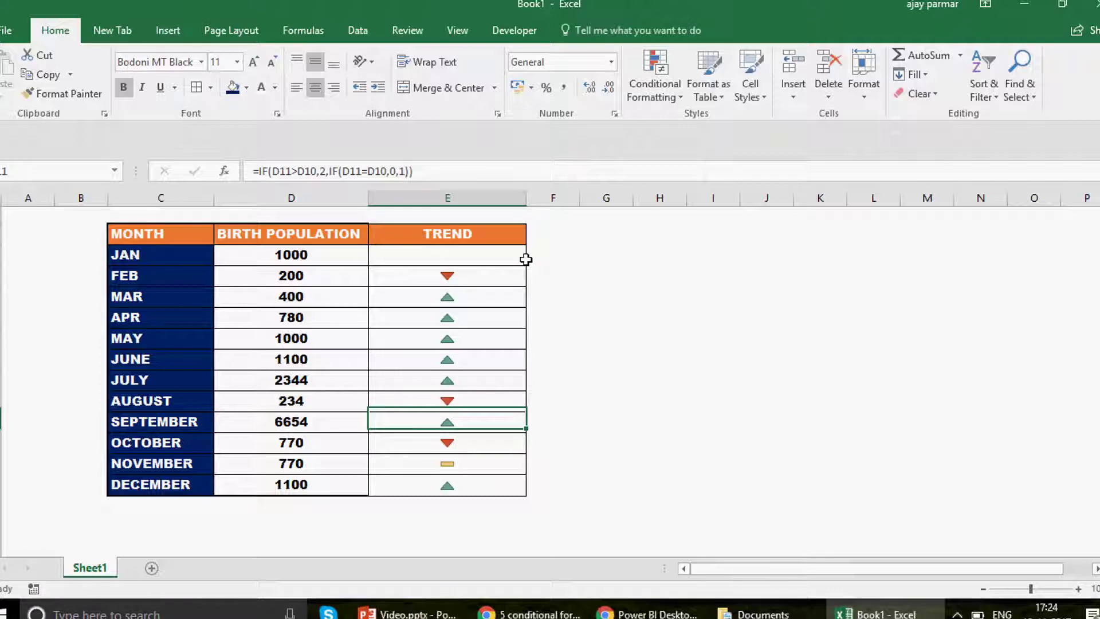
- Examine February's birth population in D4 and the trend formula in E4
key(Up)
key(Up)
key(Up)
key(Up)
key(Up)
key(Up)
key(Up)
key(Up)
key(Up)
key(Up)
key(Left)
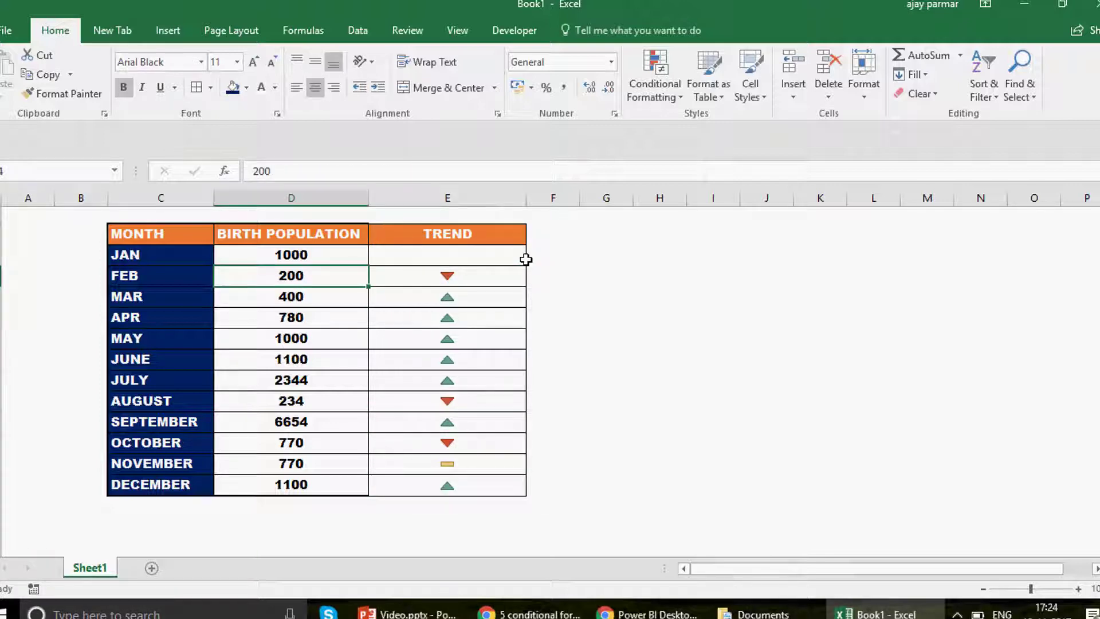
key(Right)
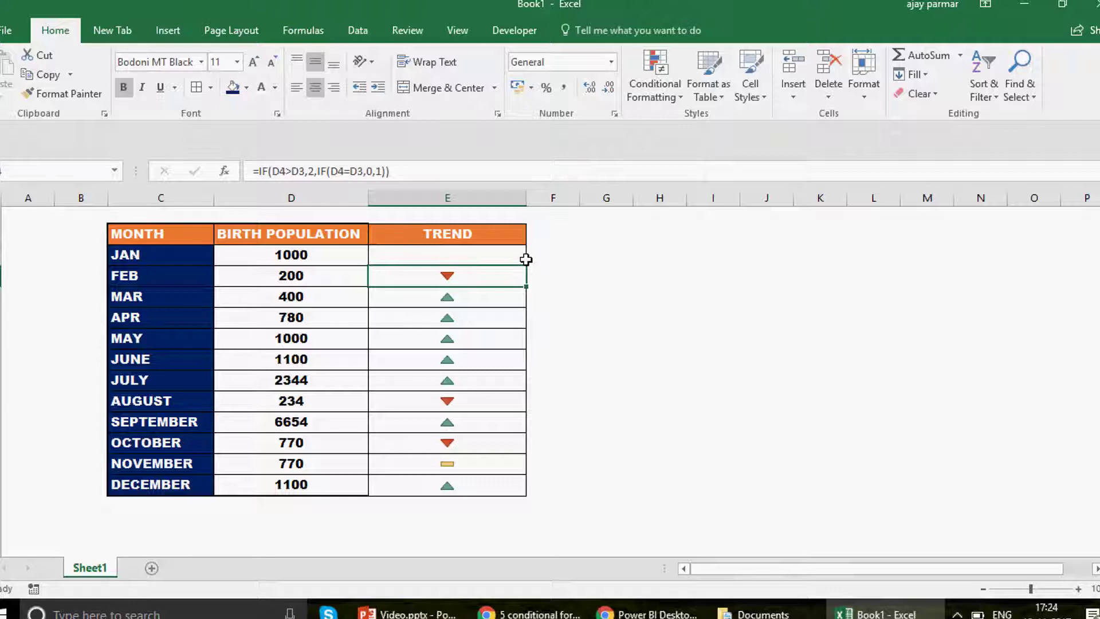
key(Left)
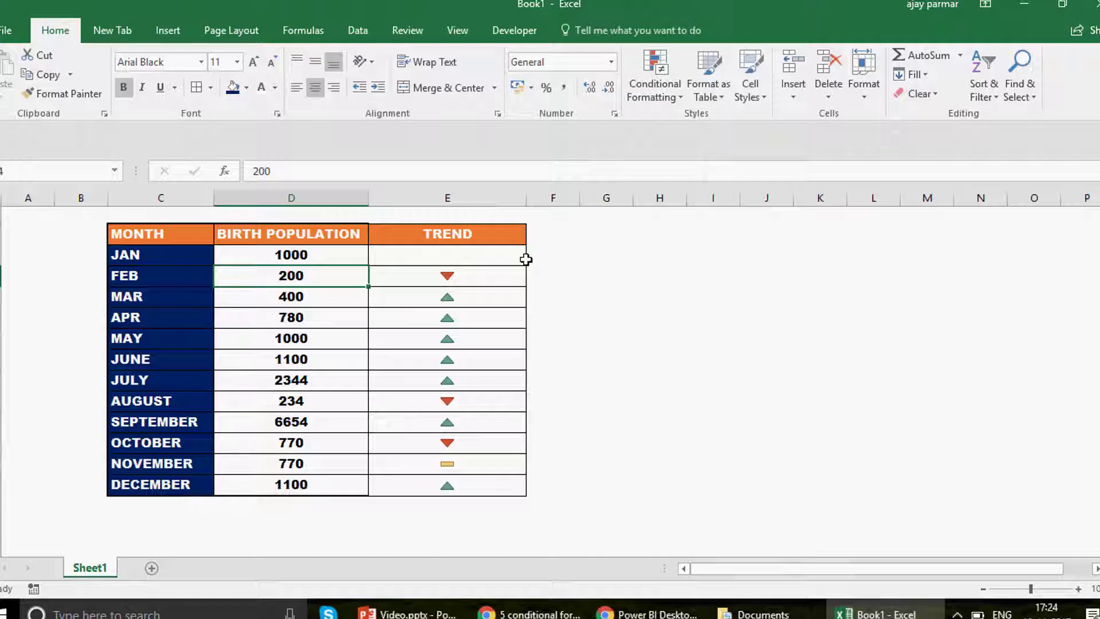
key(Right)
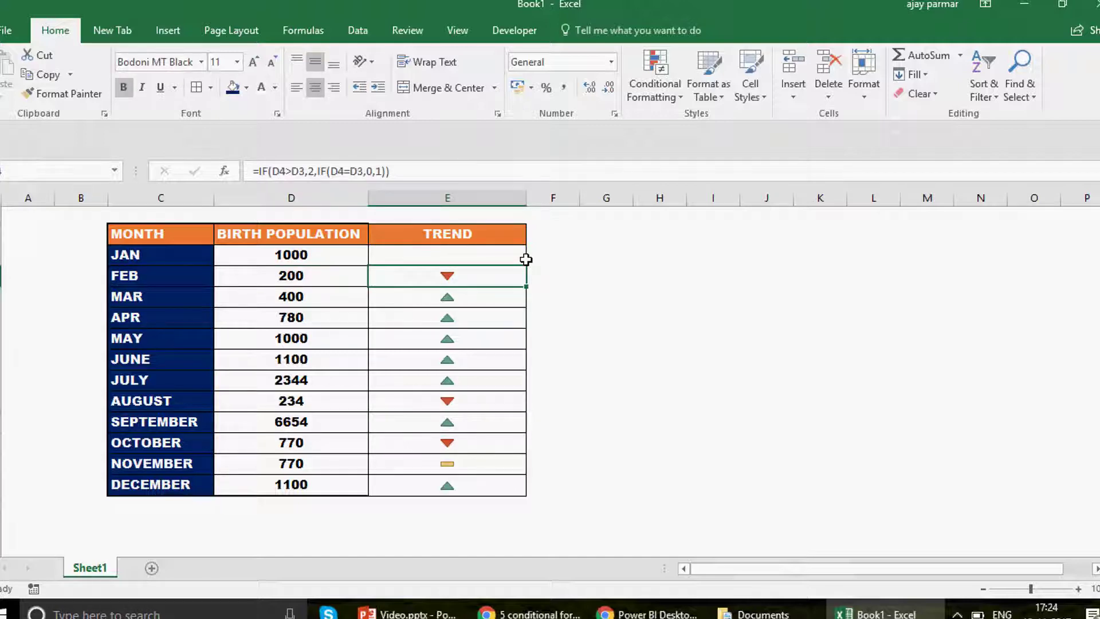
- Compare the March and April birth populations with their trend icons
key(Down)
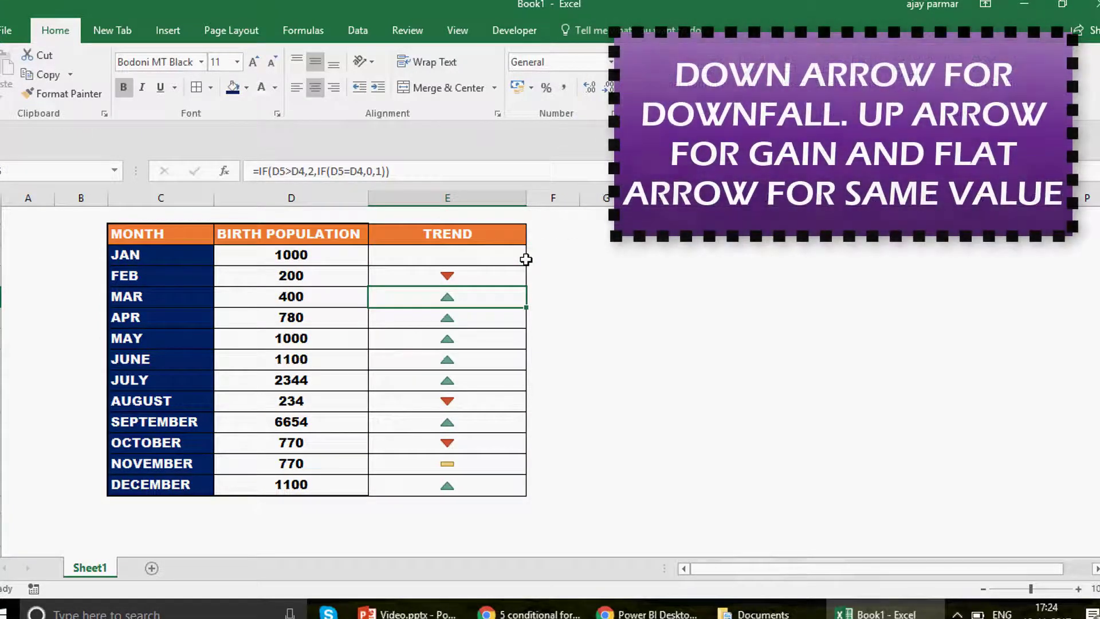
key(Left)
key(Up)
key(Down)
key(Down)
key(Right)
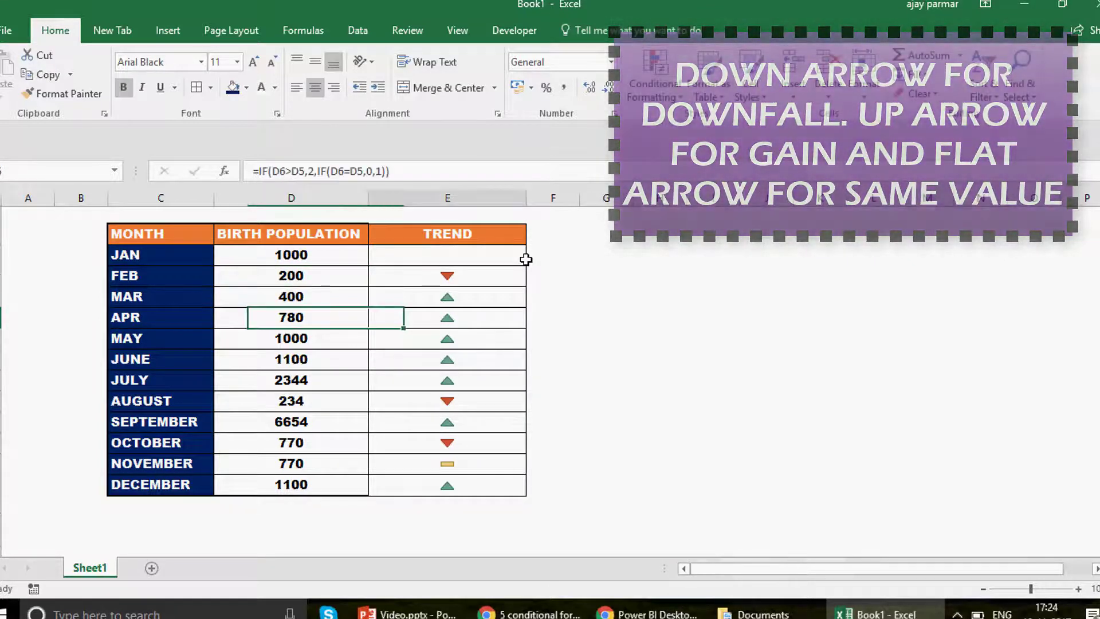
- Compare the October and November birth populations and inspect the trend formulas for both months
key(Down)
key(Down)
key(Down)
key(Left)
key(Down)
key(Down)
key(Down)
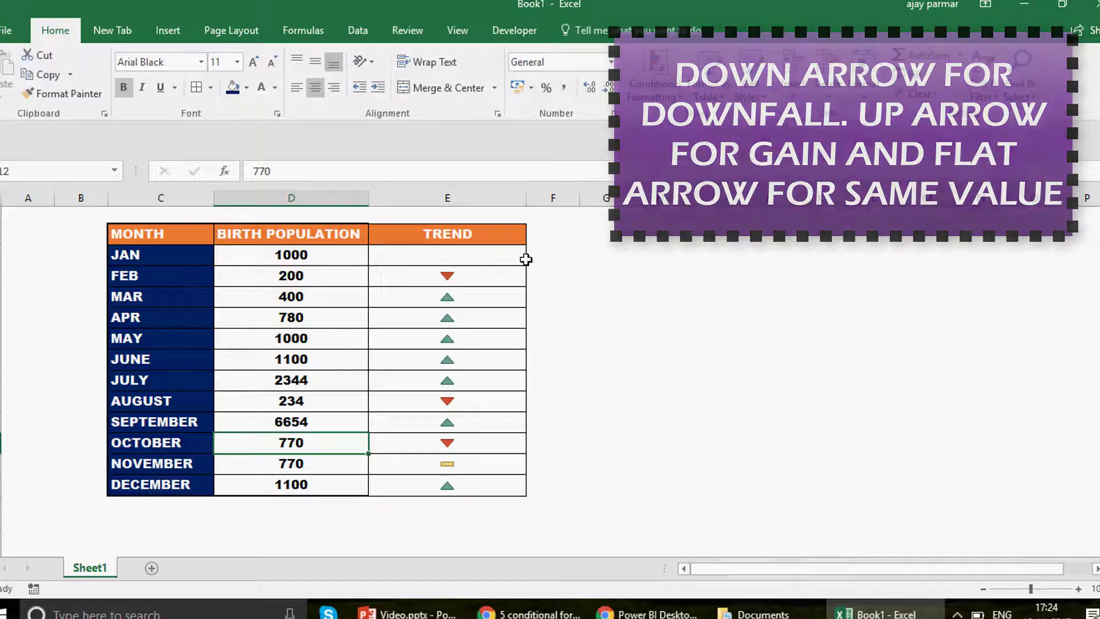
key(shift+Down)
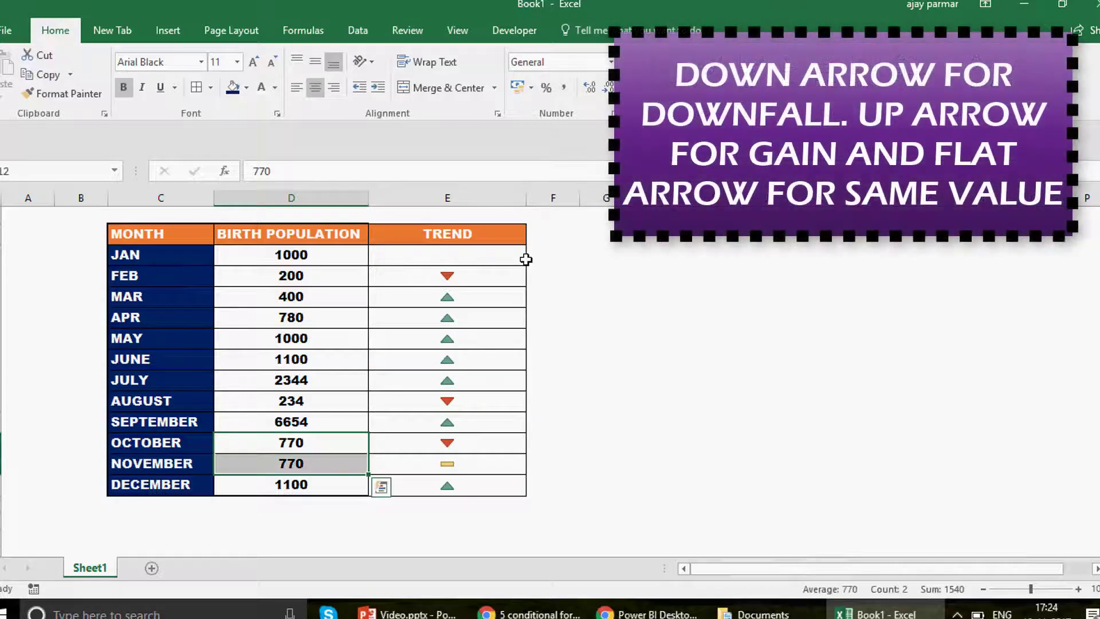
key(Up)
key(Down)
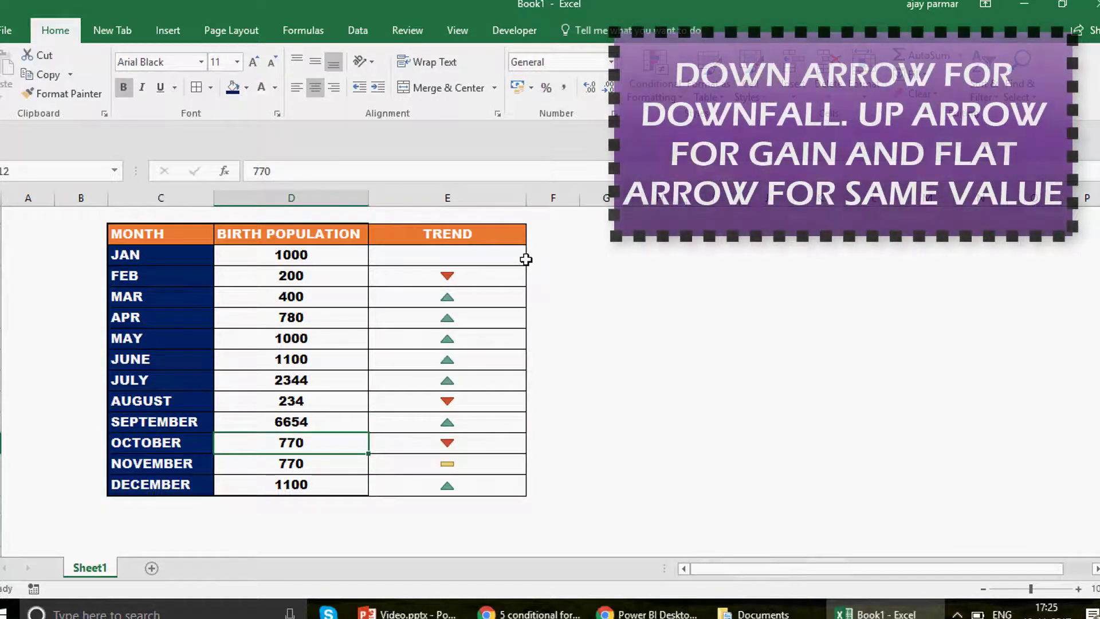
key(Right)
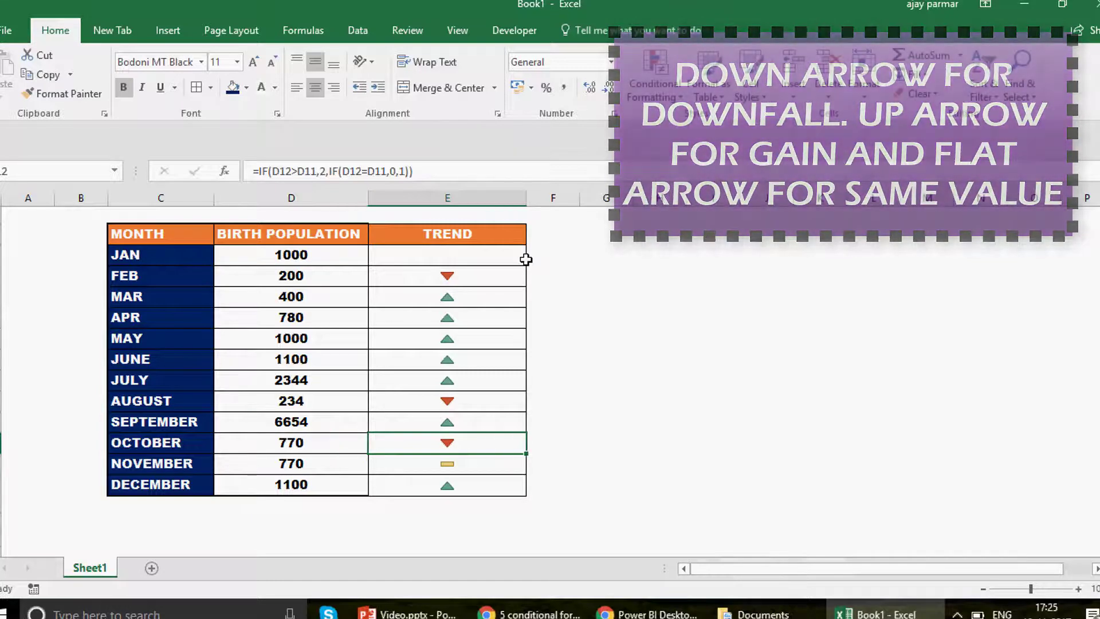
key(Down)
key(Left)
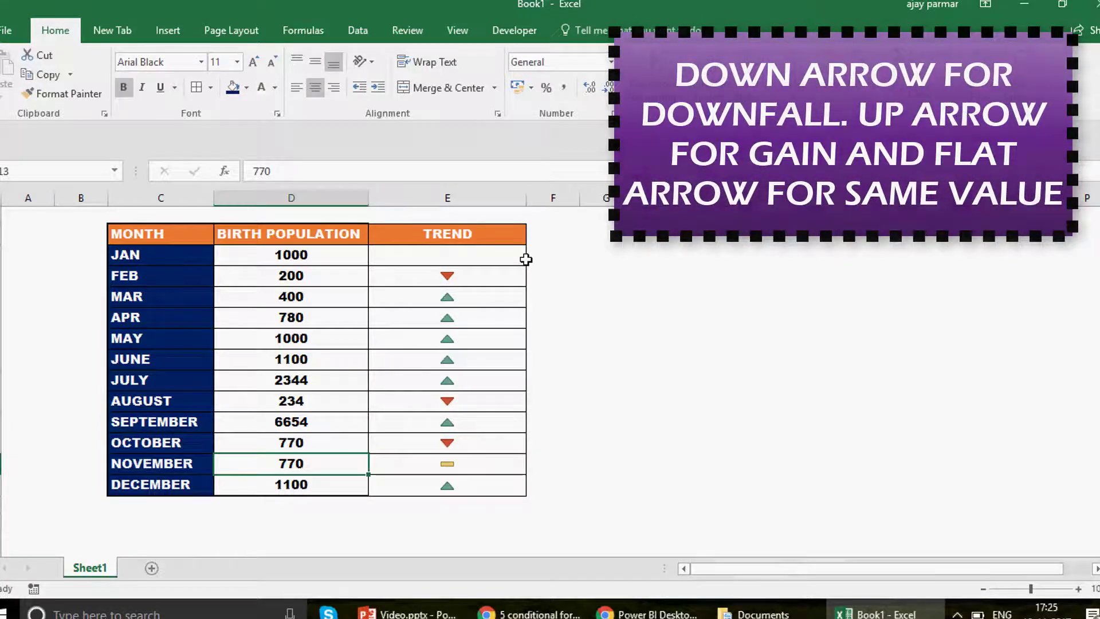
key(Right)
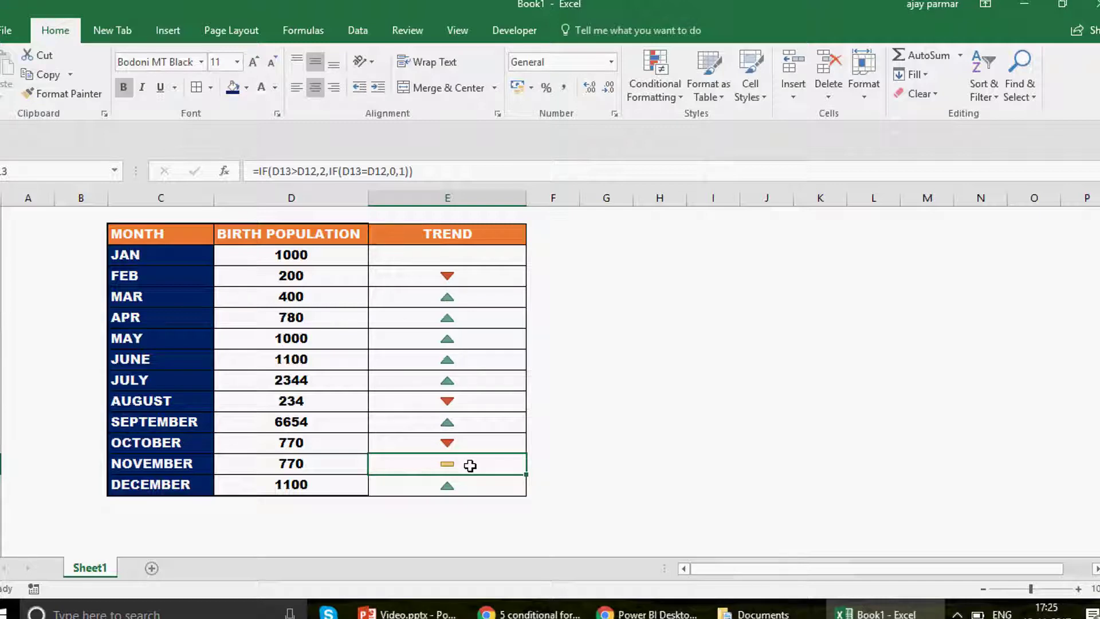
- Highlight the Month and Birth Population data in C2:D14
click(173, 255)
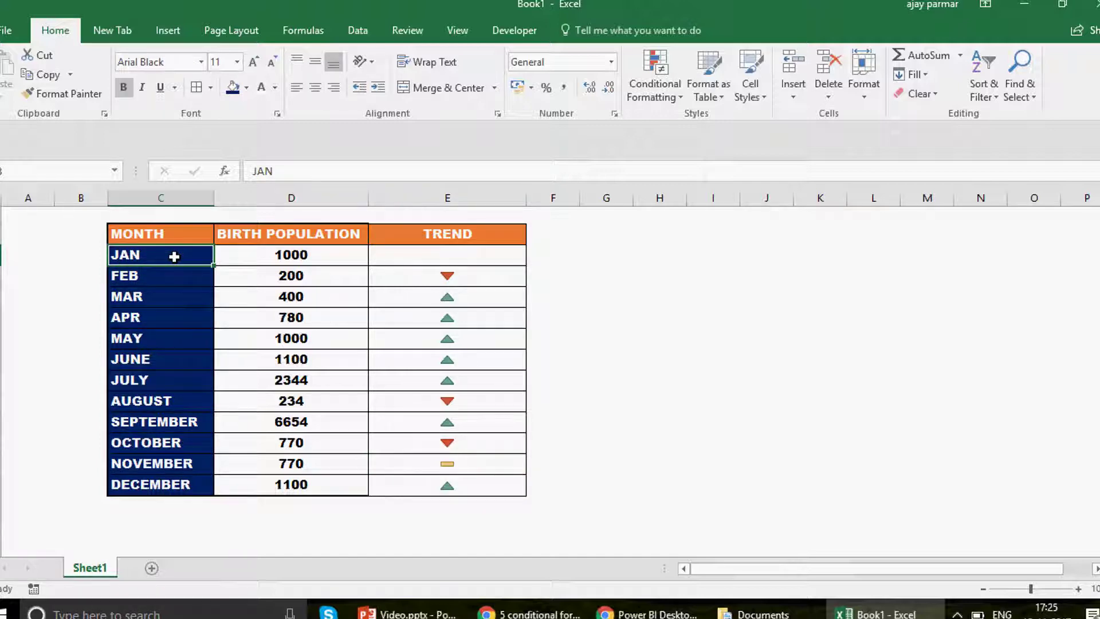
click(570, 254)
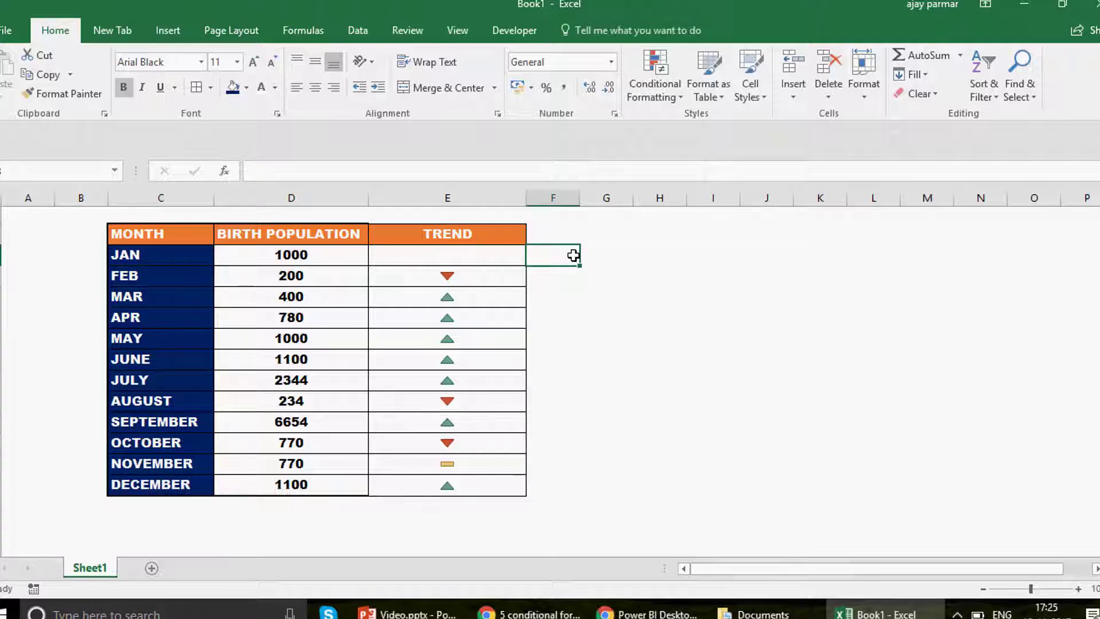
click(198, 233)
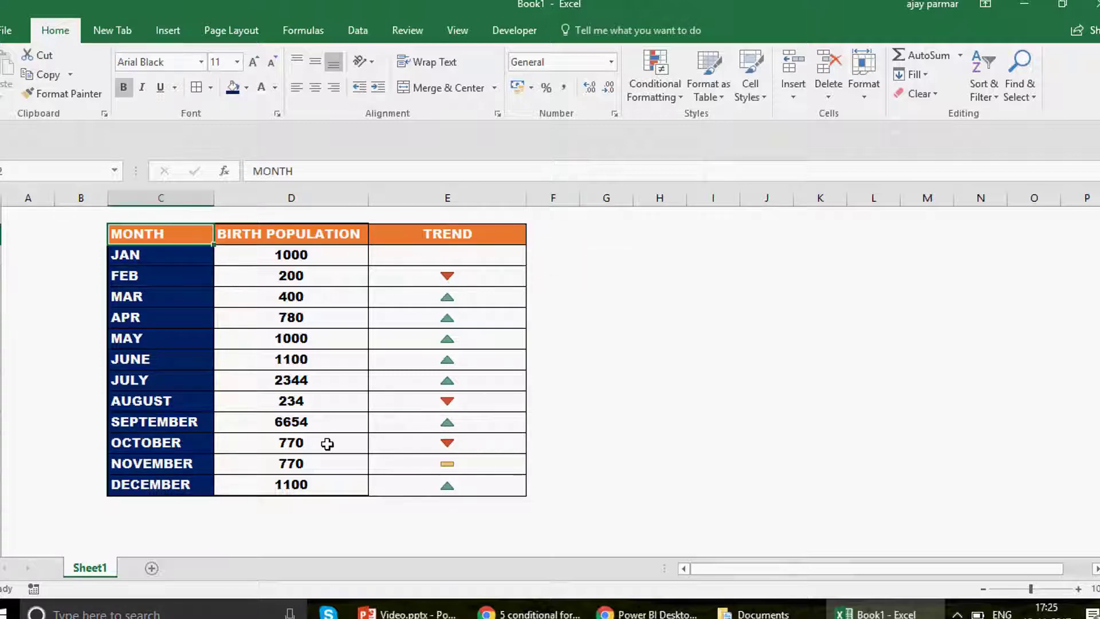
shift+click(318, 490)
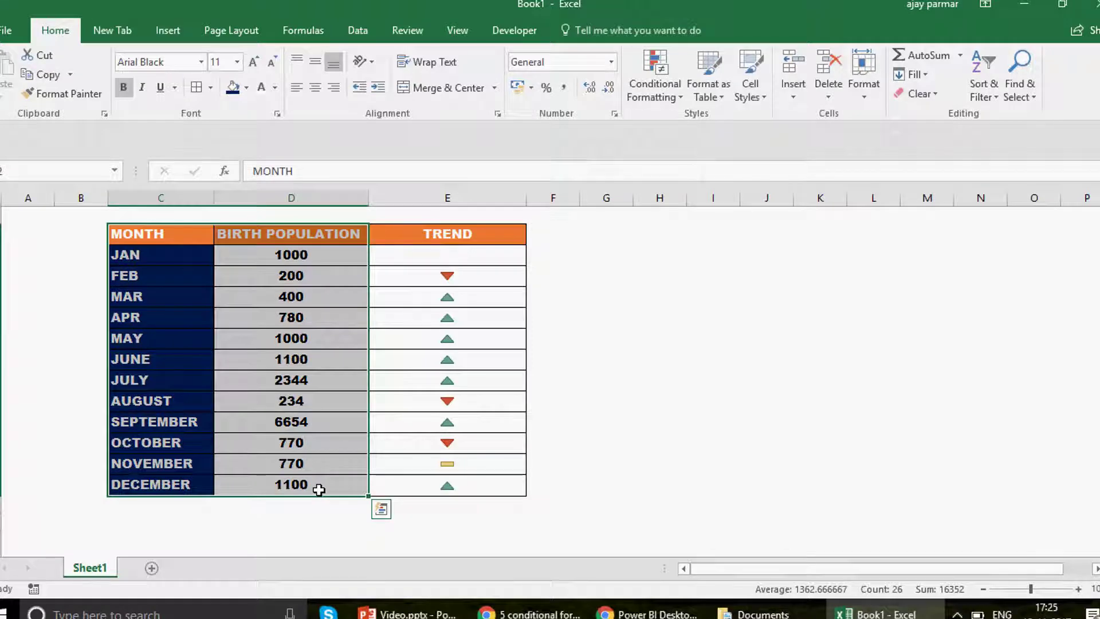
- Delete the TREND cells E2:E14, shifting the remaining cells left
click(474, 242)
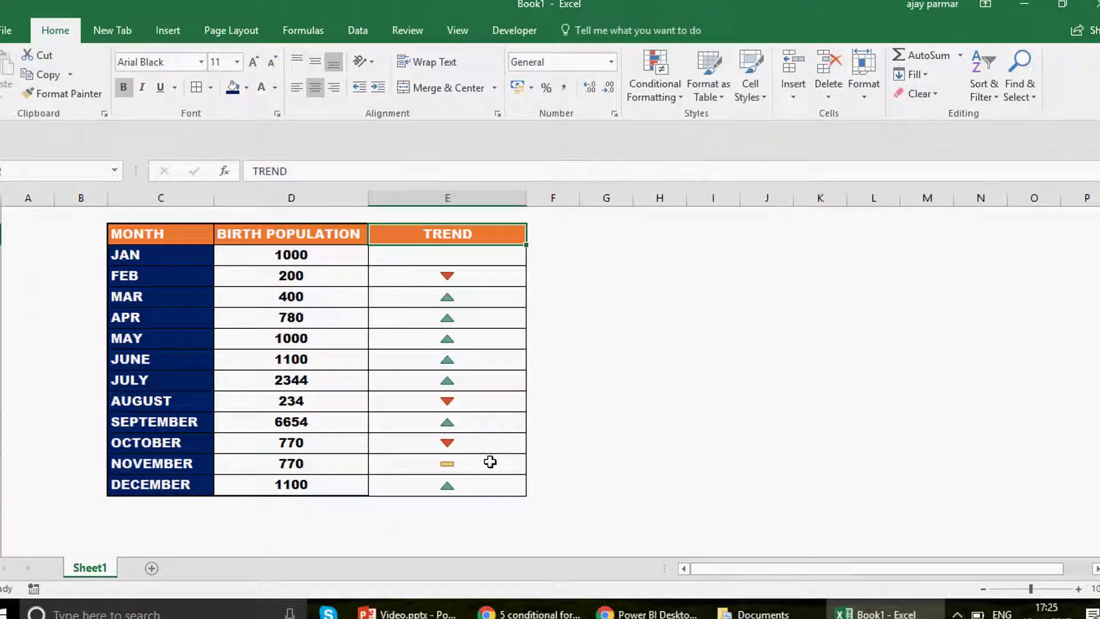
shift+click(484, 488)
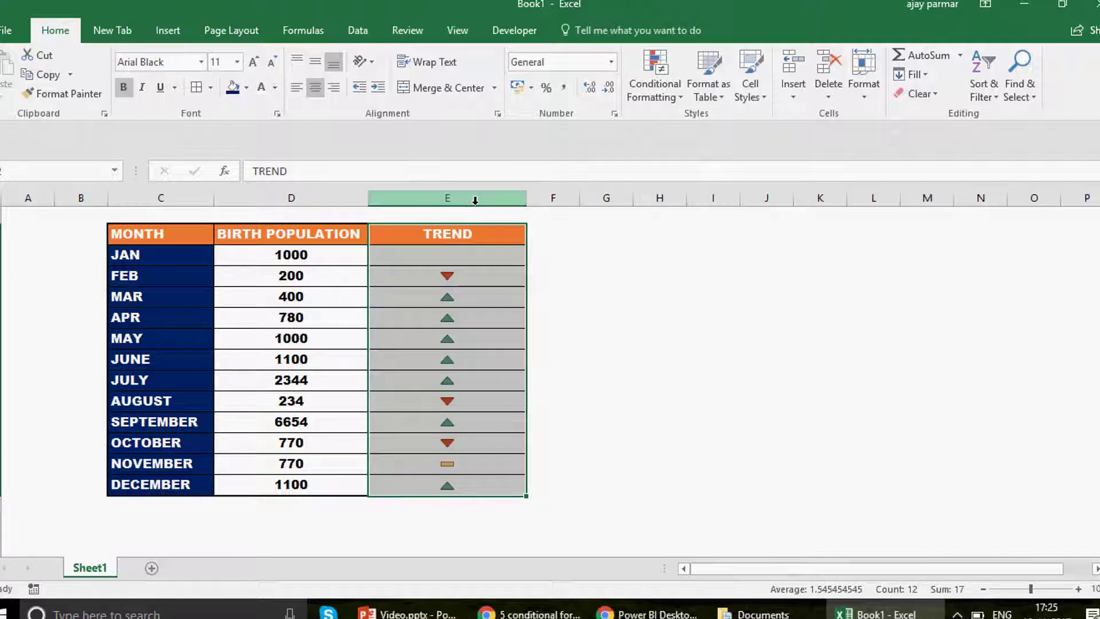
key(ctrl+minus)
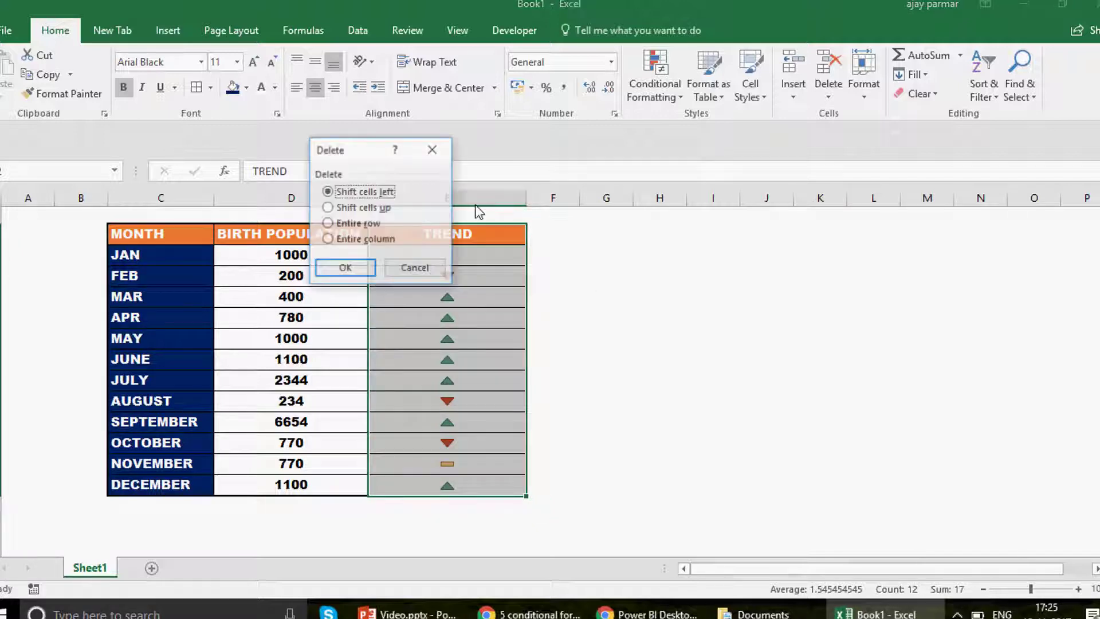
click(345, 268)
- Apply all borders to the empty cells E3:E14 beside the birth population values
click(449, 239)
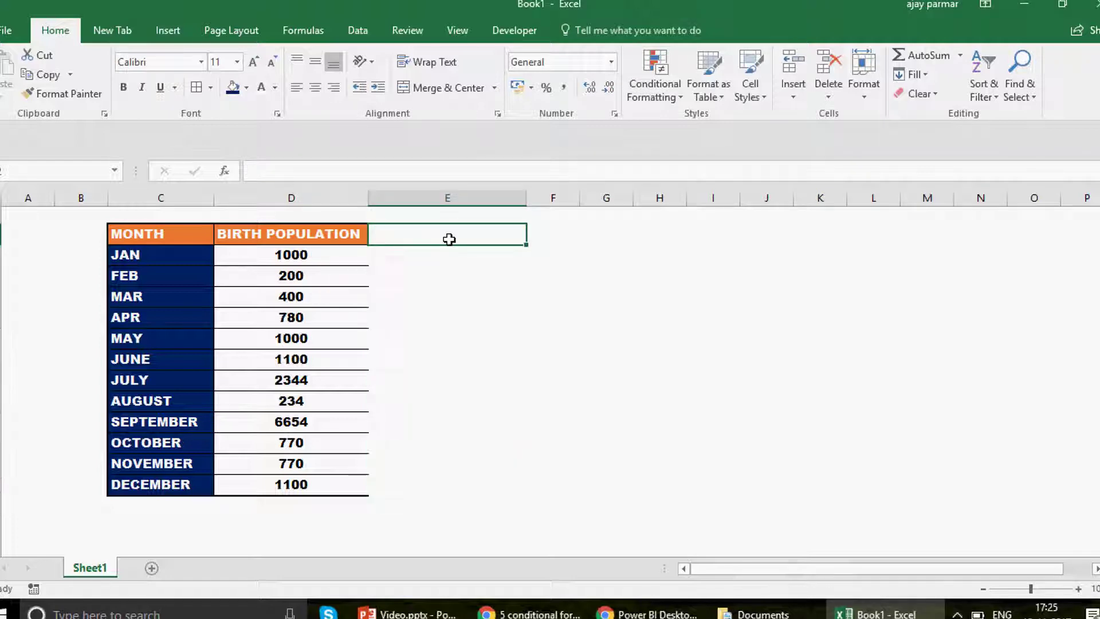
click(407, 255)
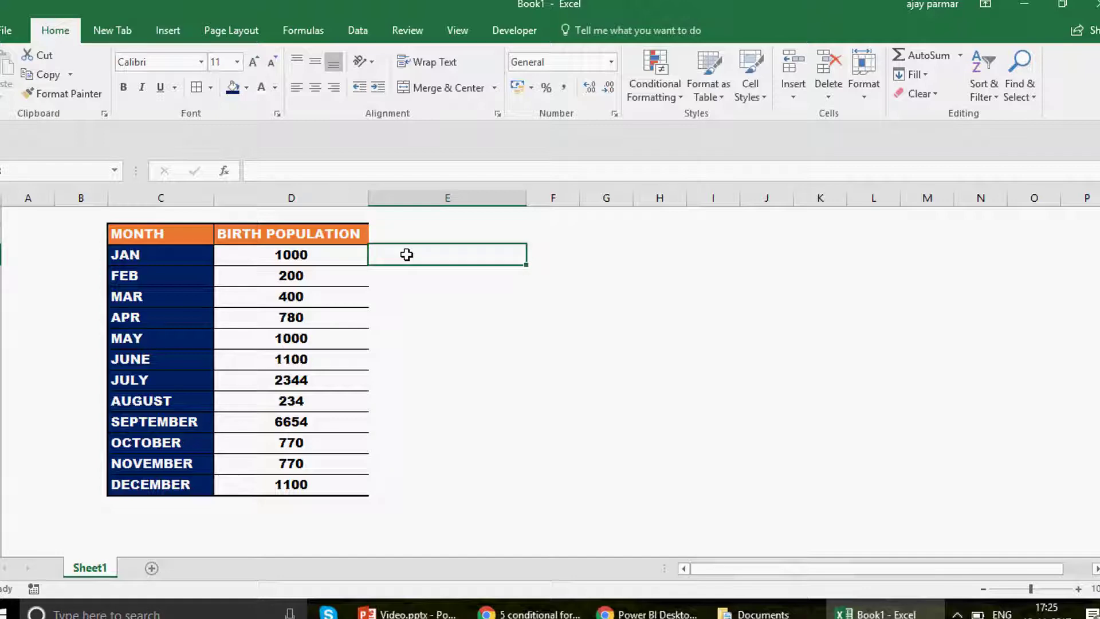
drag(434, 472, 442, 486)
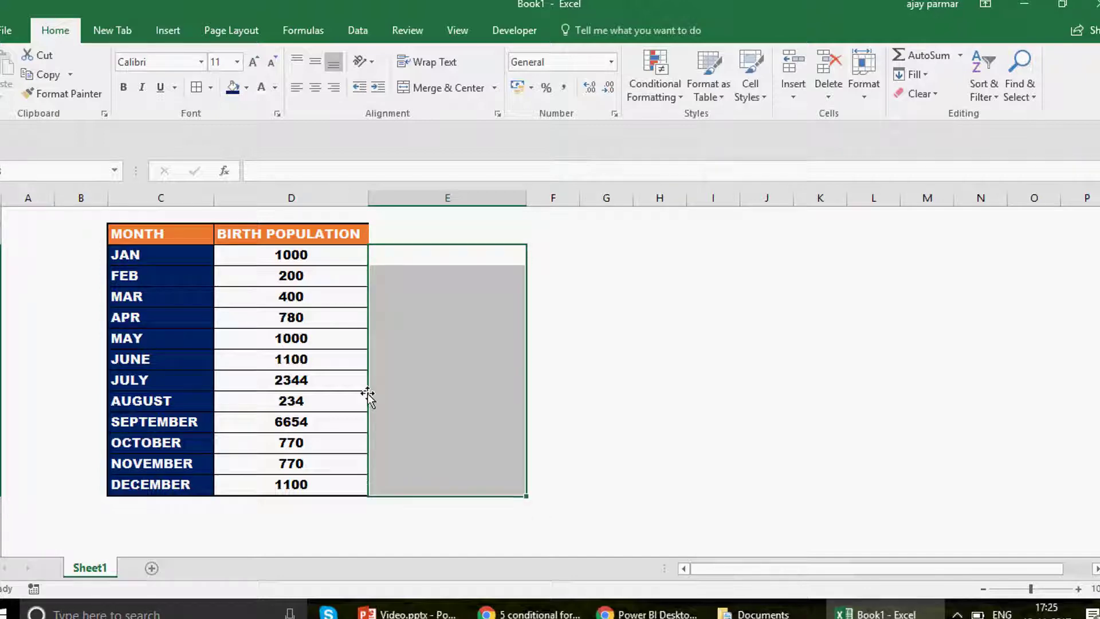
click(197, 88)
click(476, 264)
key(Left)
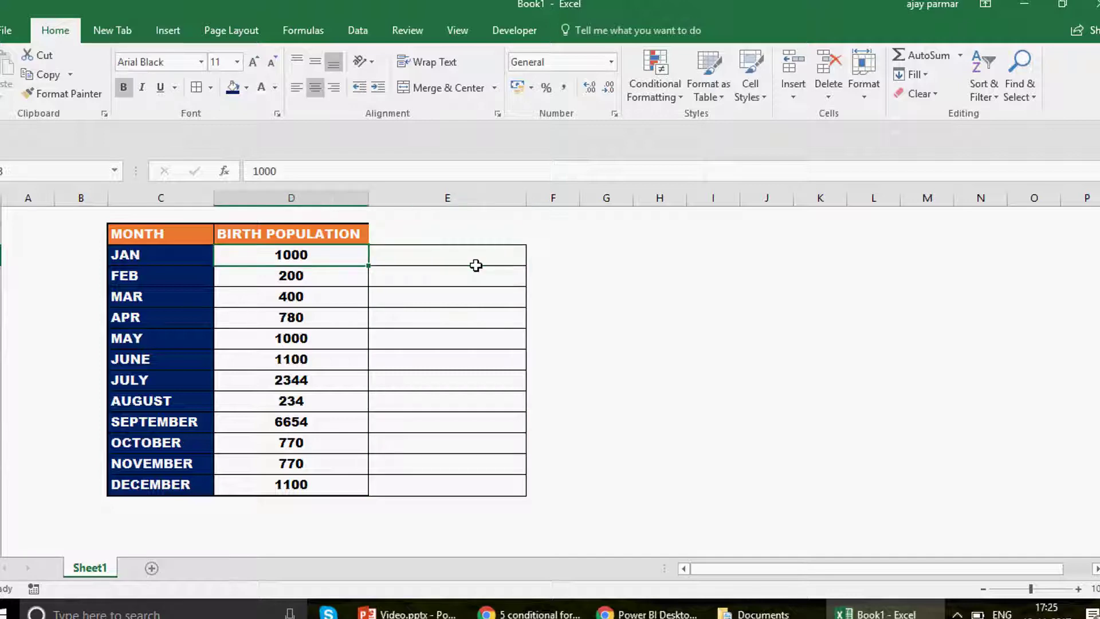
key(Right)
key(Down)
key(Up)
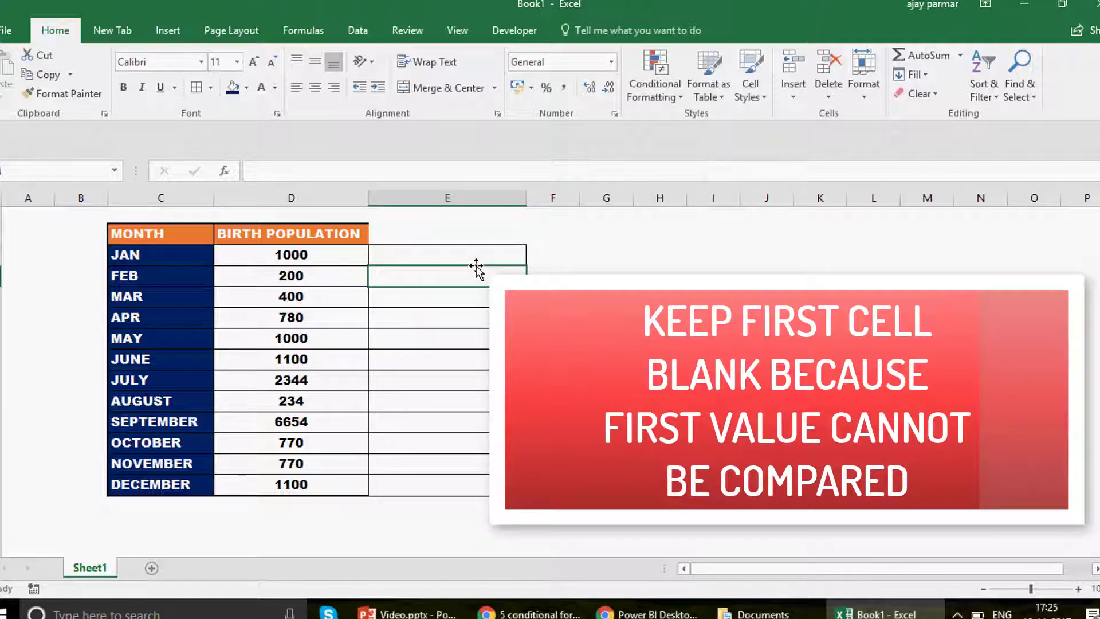
key(Left)
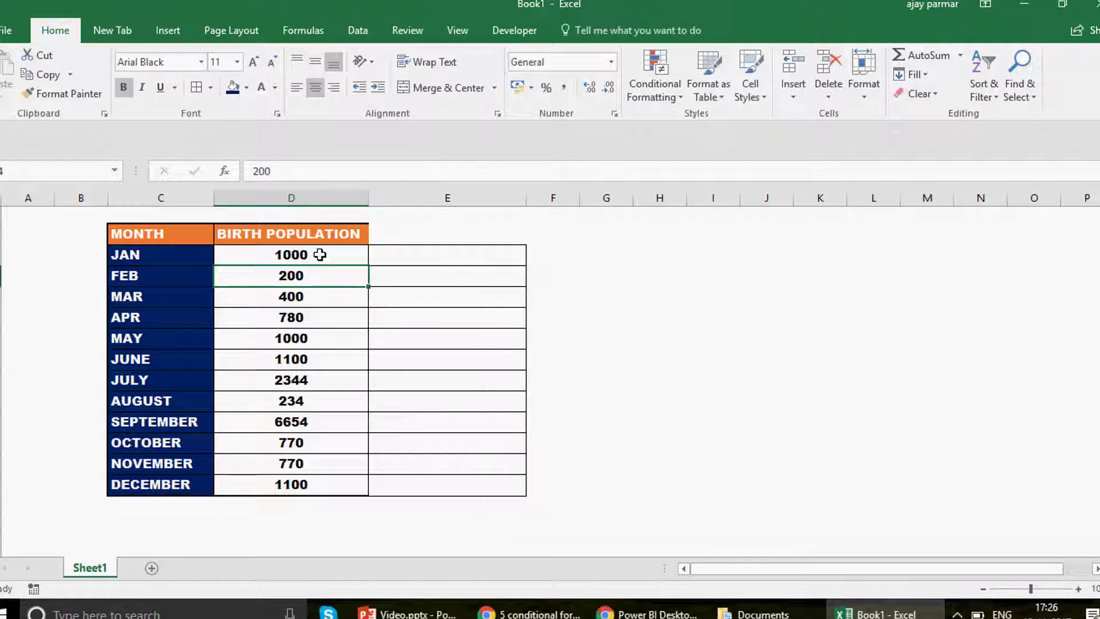
- Begin February's trend formula in E4 with an IF that returns 2 when D4 is greater than D3
click(400, 277)
text(=I)
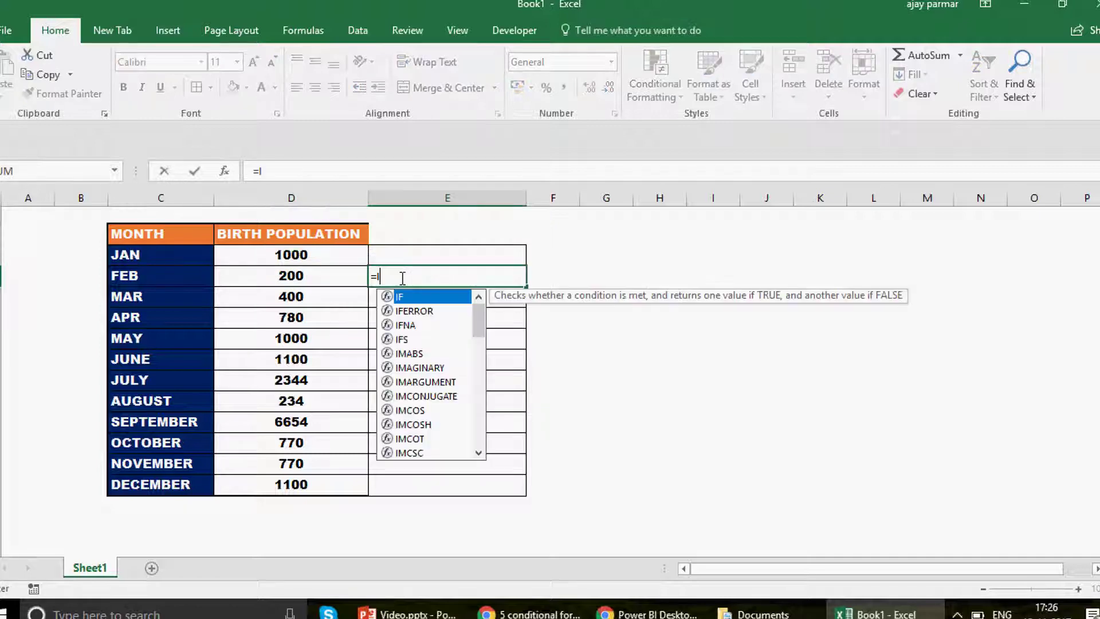
text(F()
key(Left)
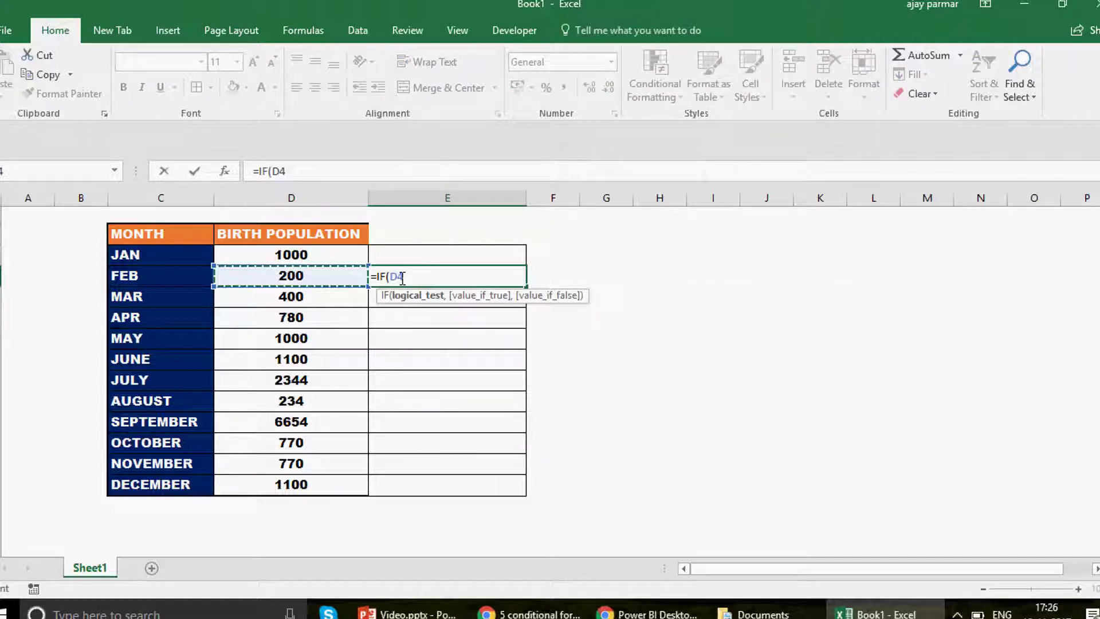
text(>)
click(321, 252)
text(,2)
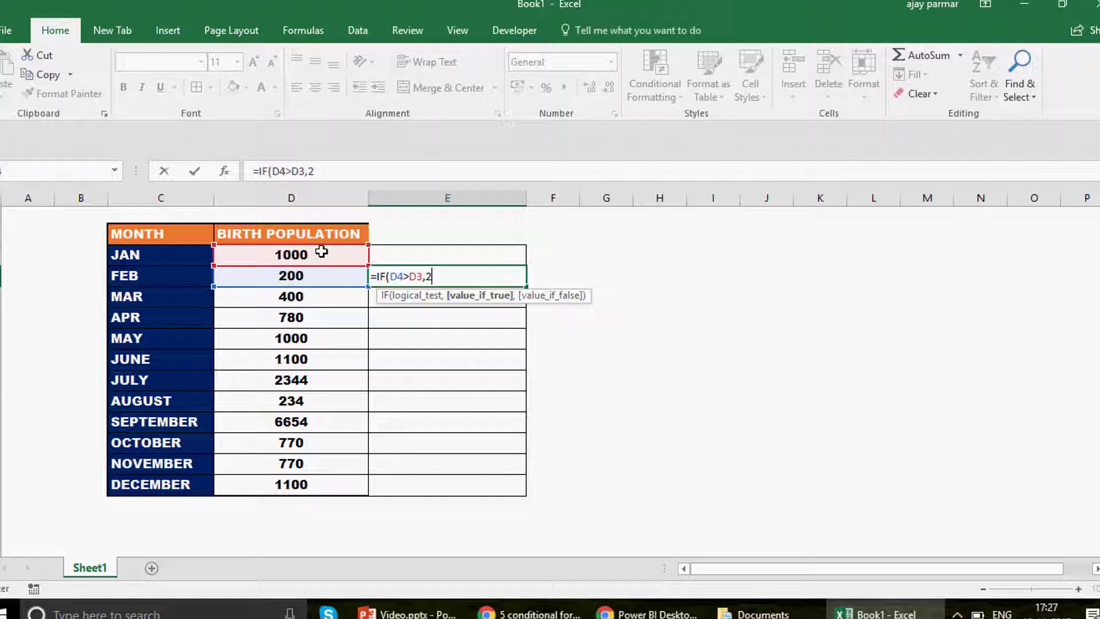
- Complete the E4 formula with a nested IF that returns 0 when D4 equals D3 and 1 otherwise, accepting the suggested parenthesis correction
text(,)
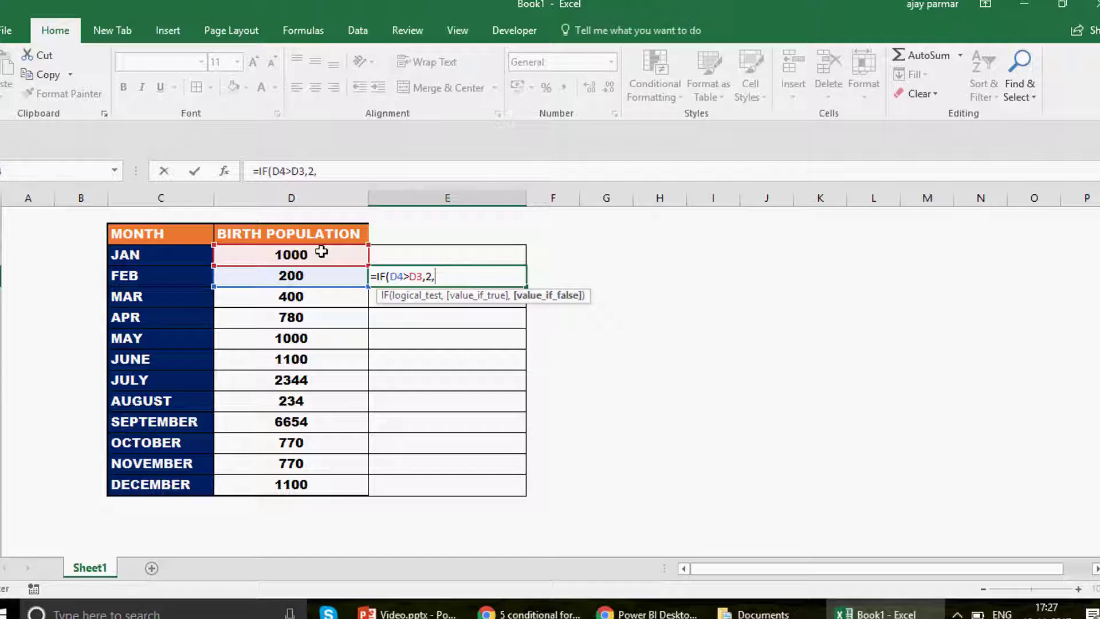
text(IF)
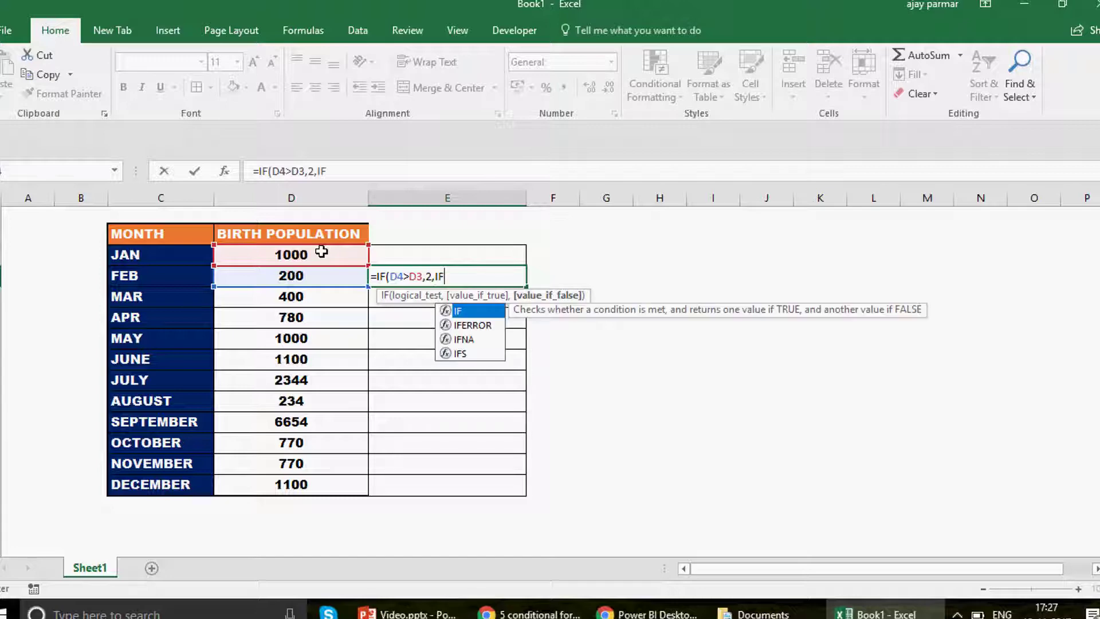
text(()
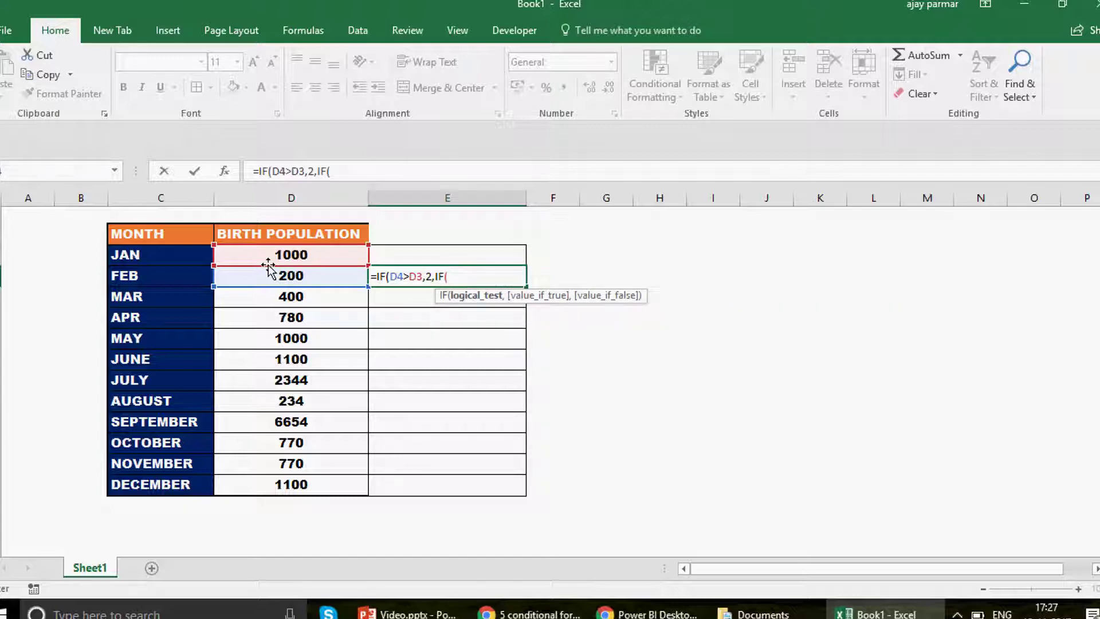
click(296, 276)
text(=)
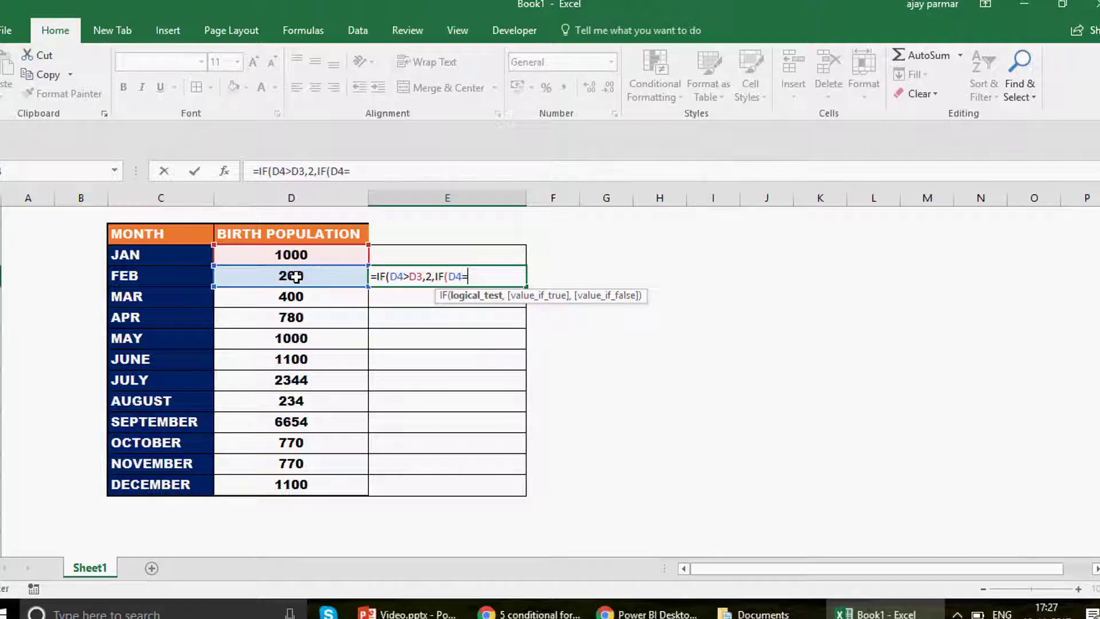
click(328, 254)
text(,0)
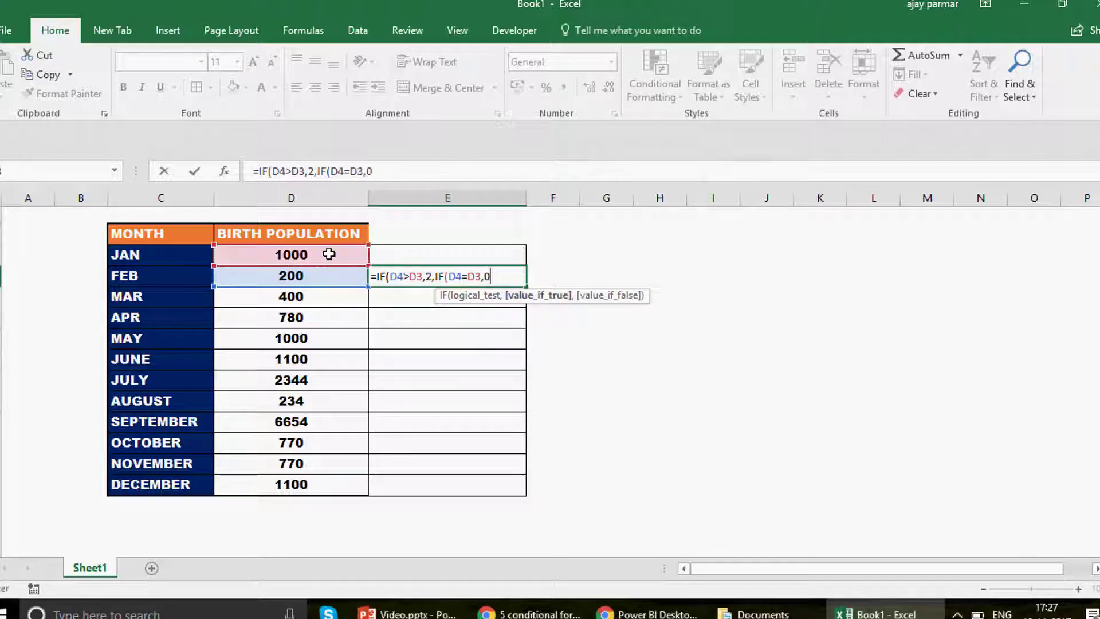
text(,)
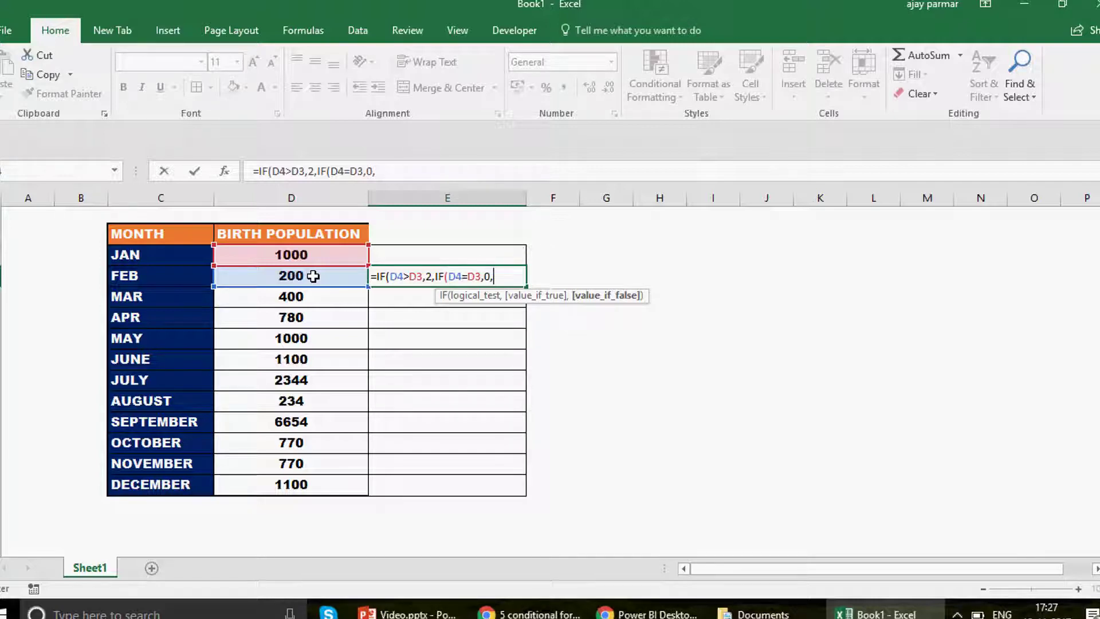
text(1))
key(Return)
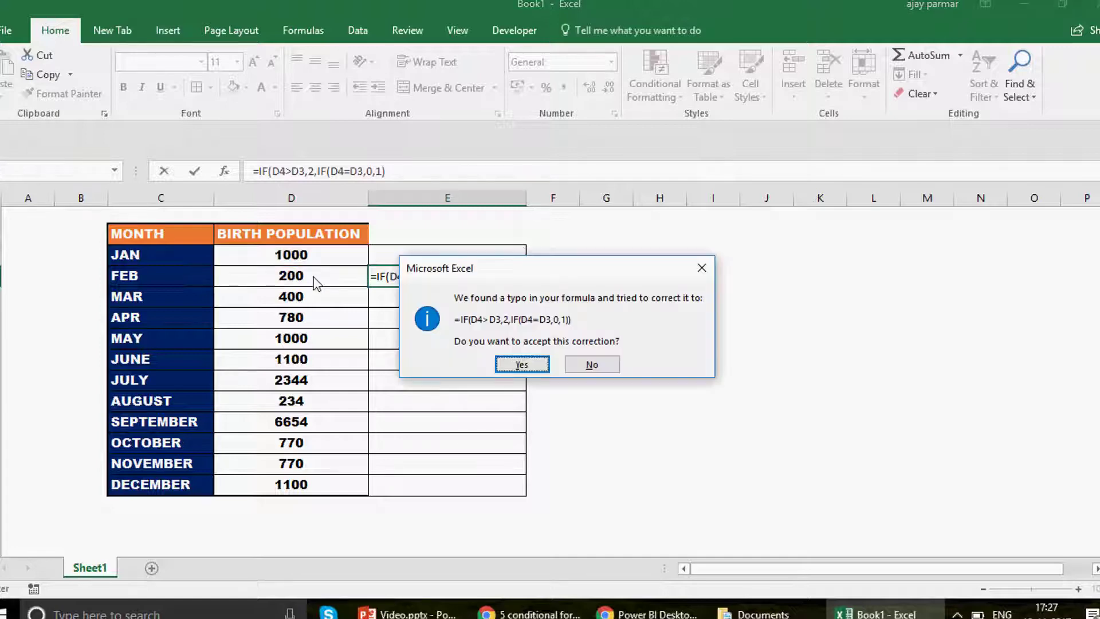
key(Return)
- Fill the February trend formula from E4 down to December in E14 and centre the results
click(487, 276)
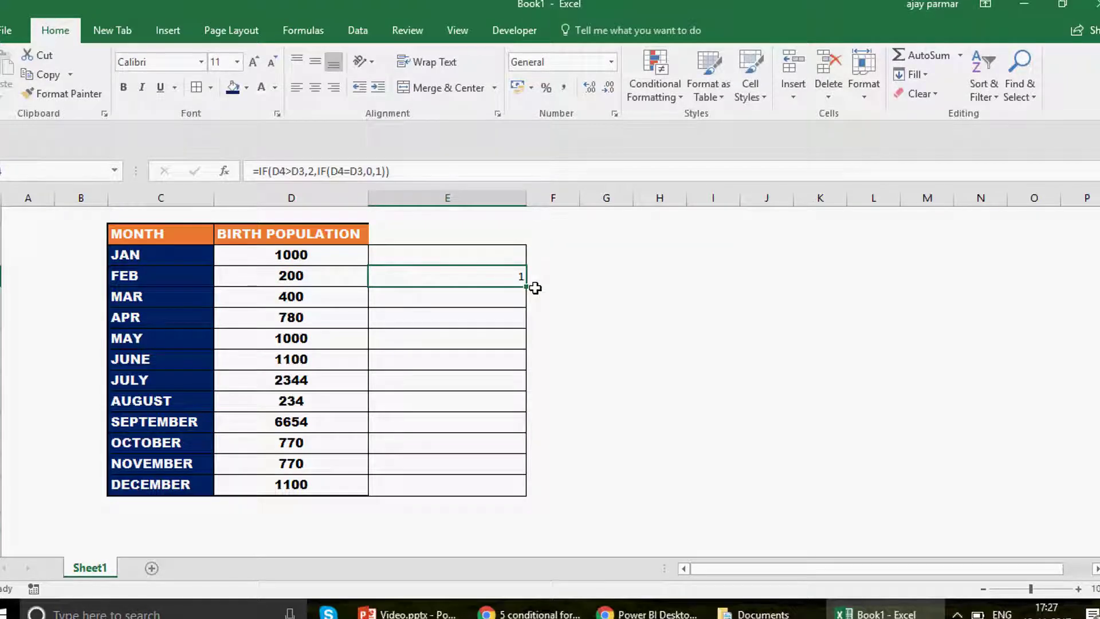
double_click(526, 285)
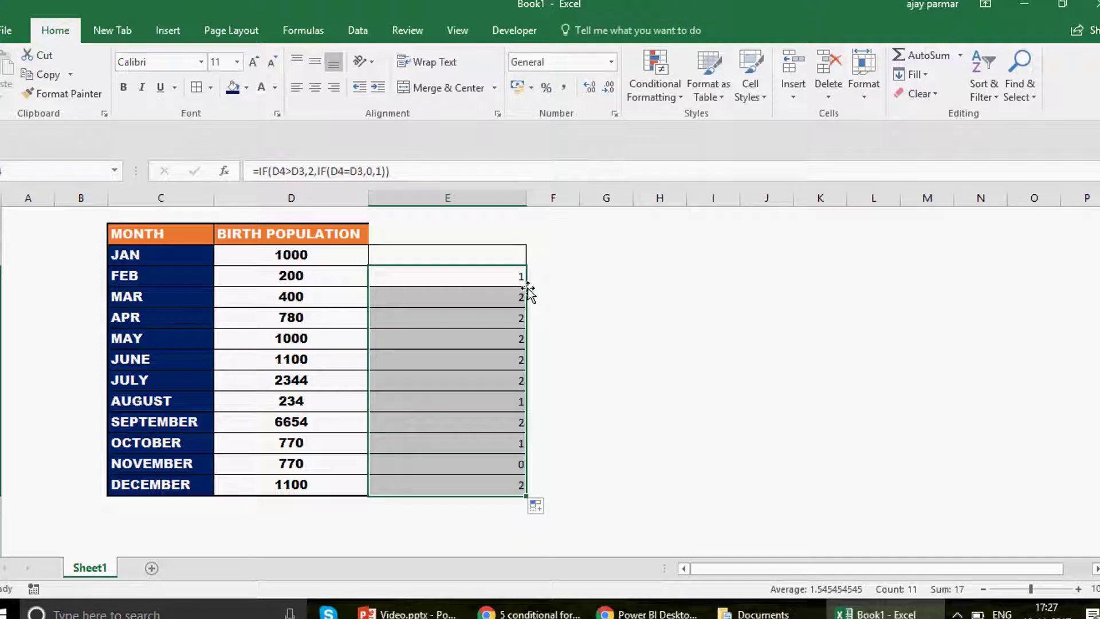
click(460, 285)
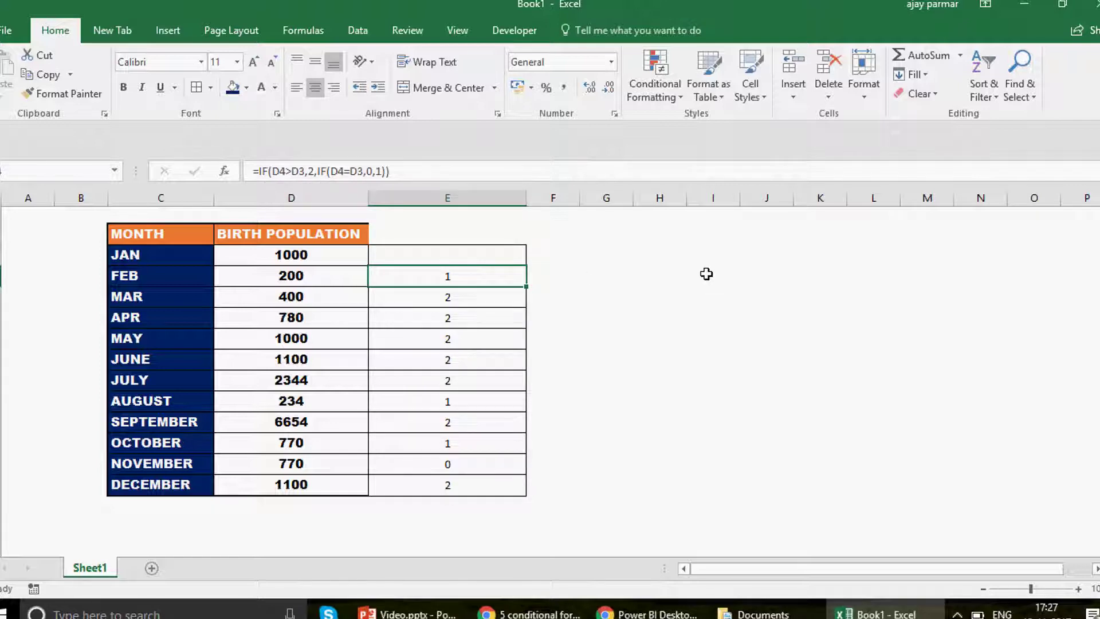
- Start a result key beside the table with = in I4 and its code 0 in J4
click(725, 276)
text(=)
key(Return)
key(Right)
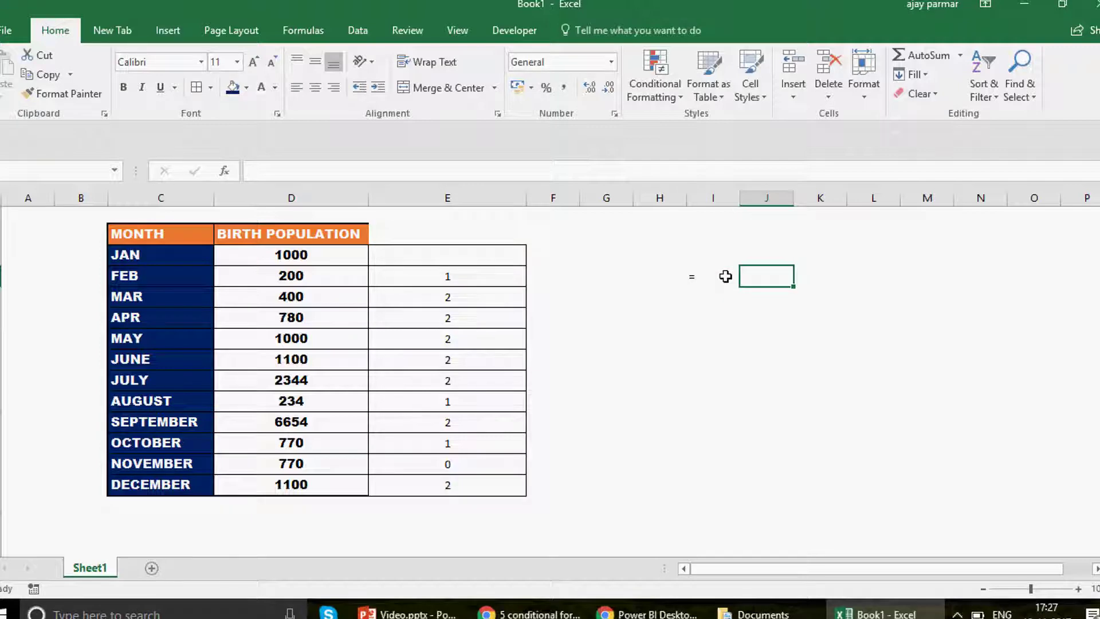
text(0)
key(Return)
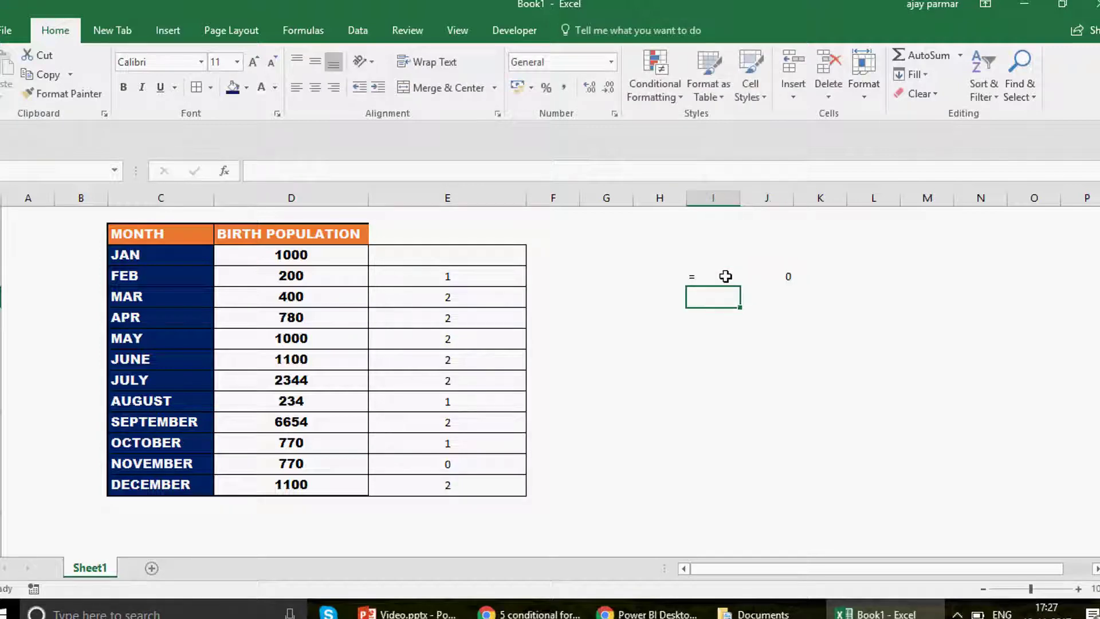
- Add the remaining key entries: > with code 2 in I5:J5 and < with code 1 in I6:J6
text(>)
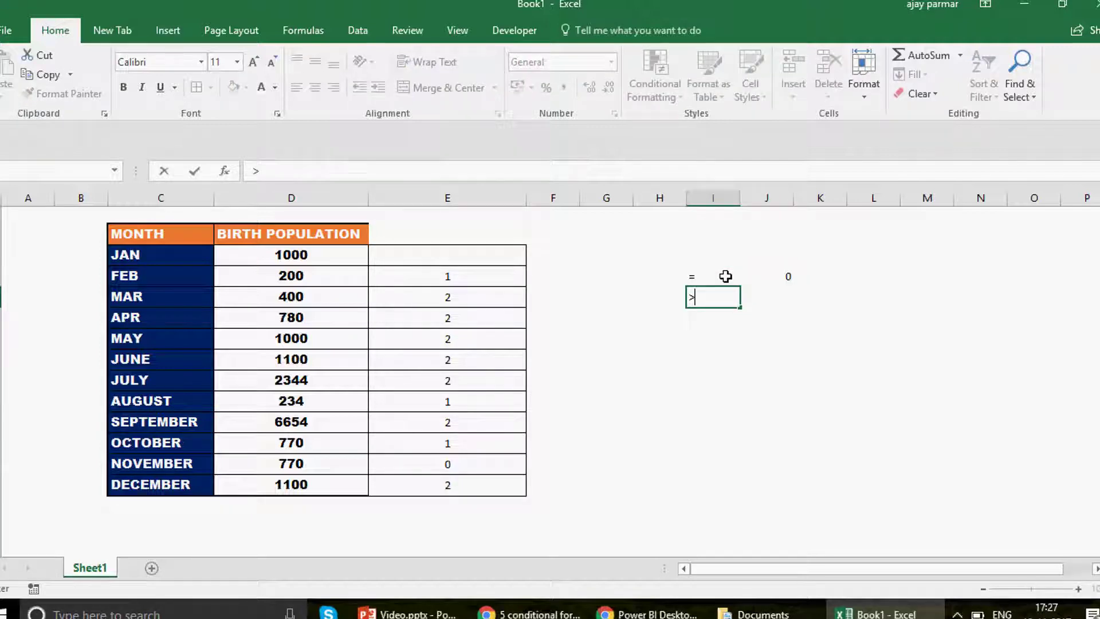
key(Tab)
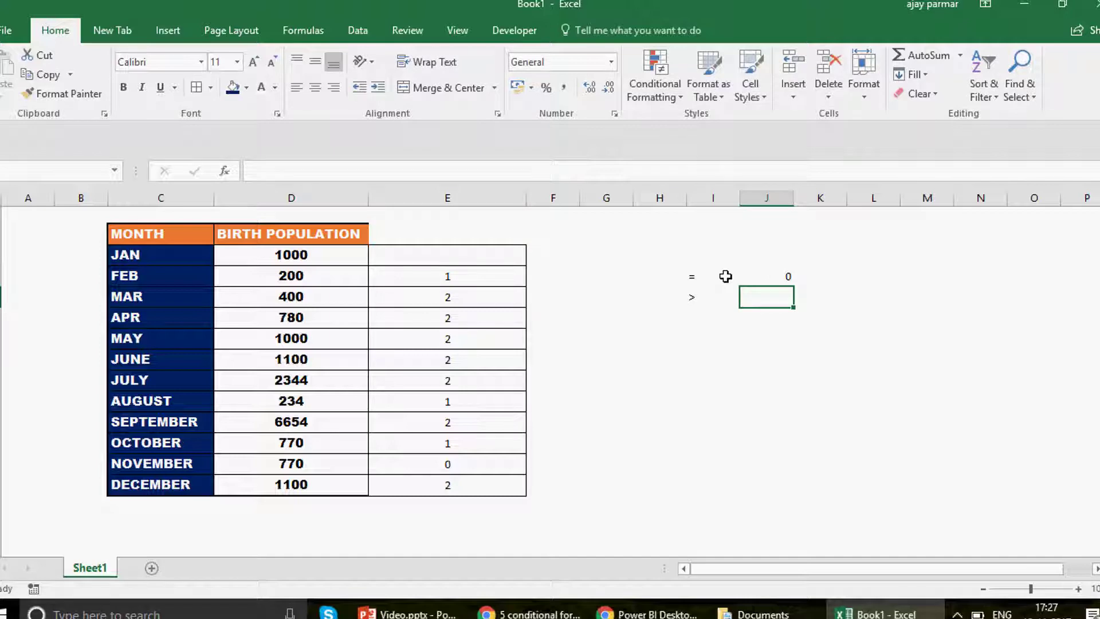
key(ctrl+v)
key(Return)
key(Left)
text(<)
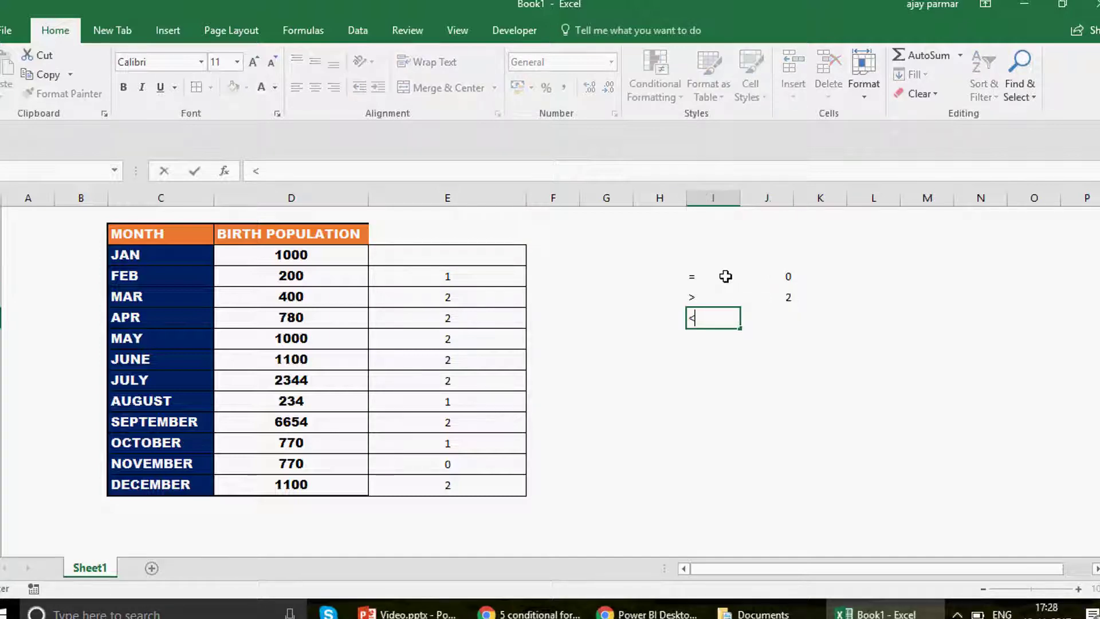
key(Right)
text(1)
click(725, 276)
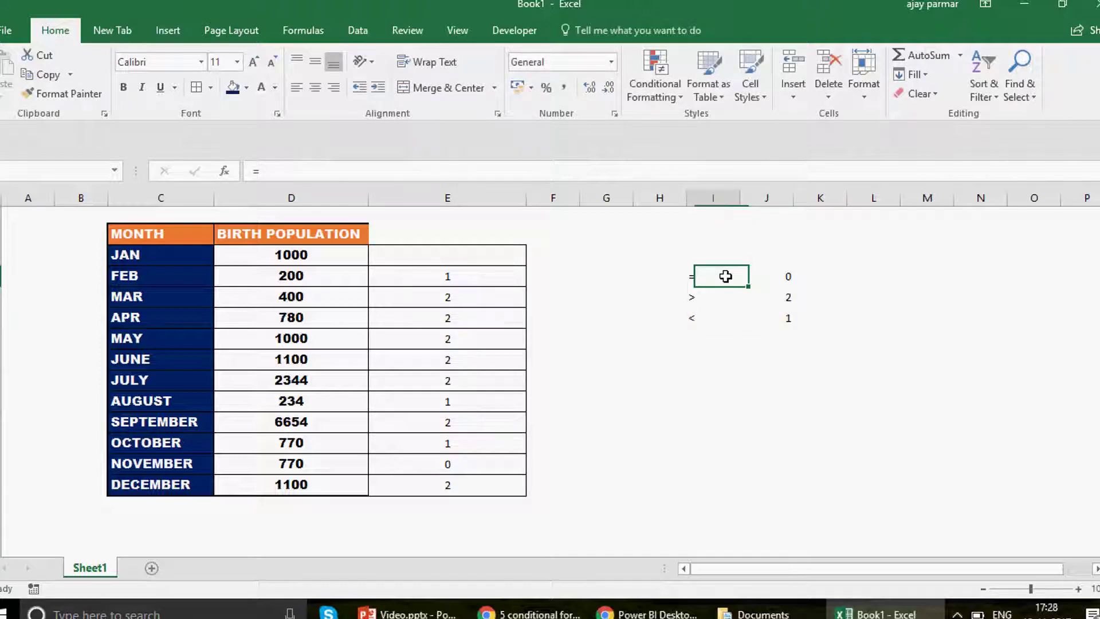
- Examine the trend formulas and results in column E and check February's against the < entry of the key
click(1078, 589)
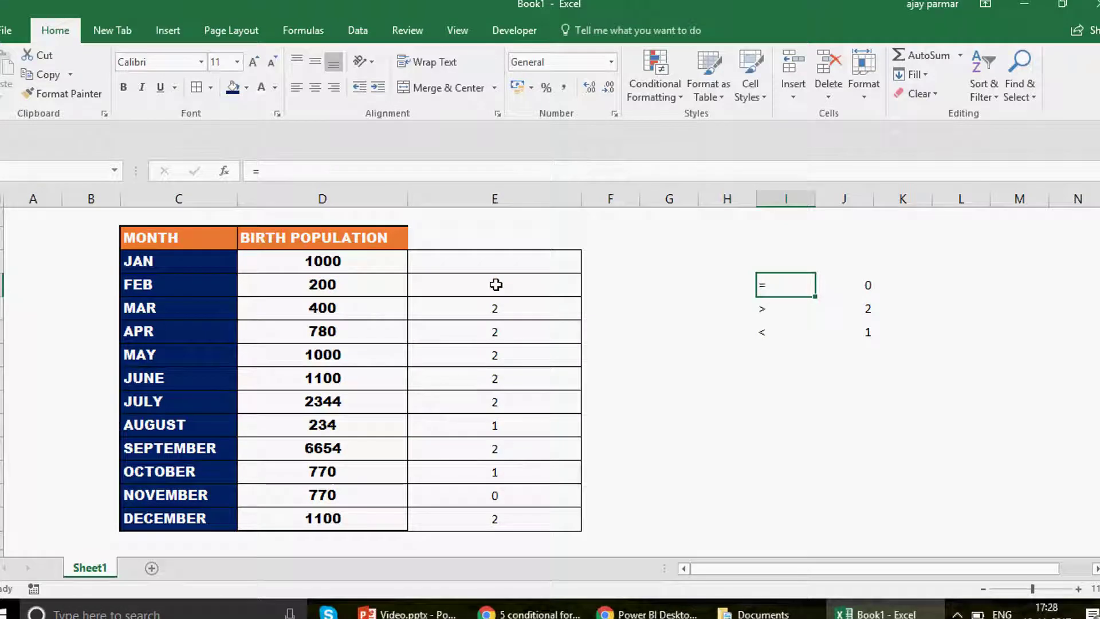
click(495, 285)
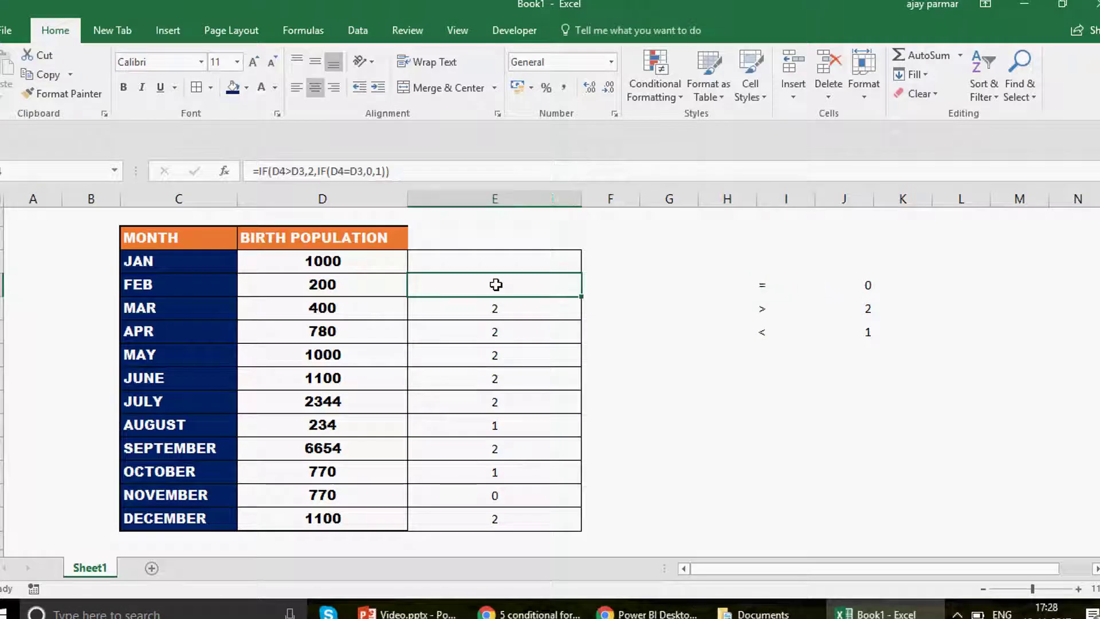
click(513, 497)
click(516, 448)
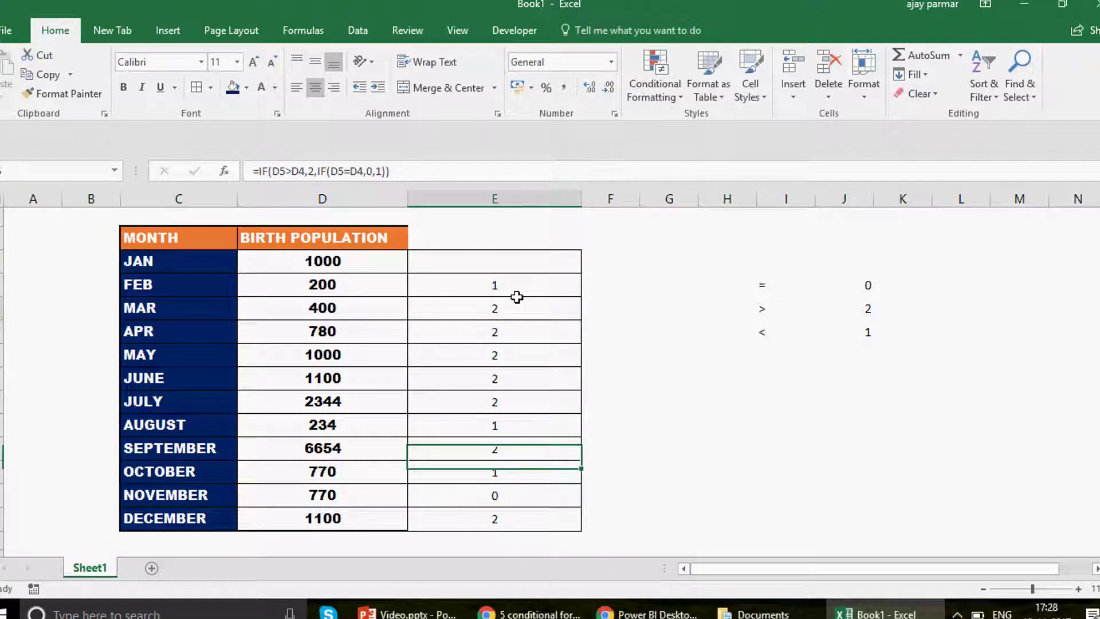
click(518, 303)
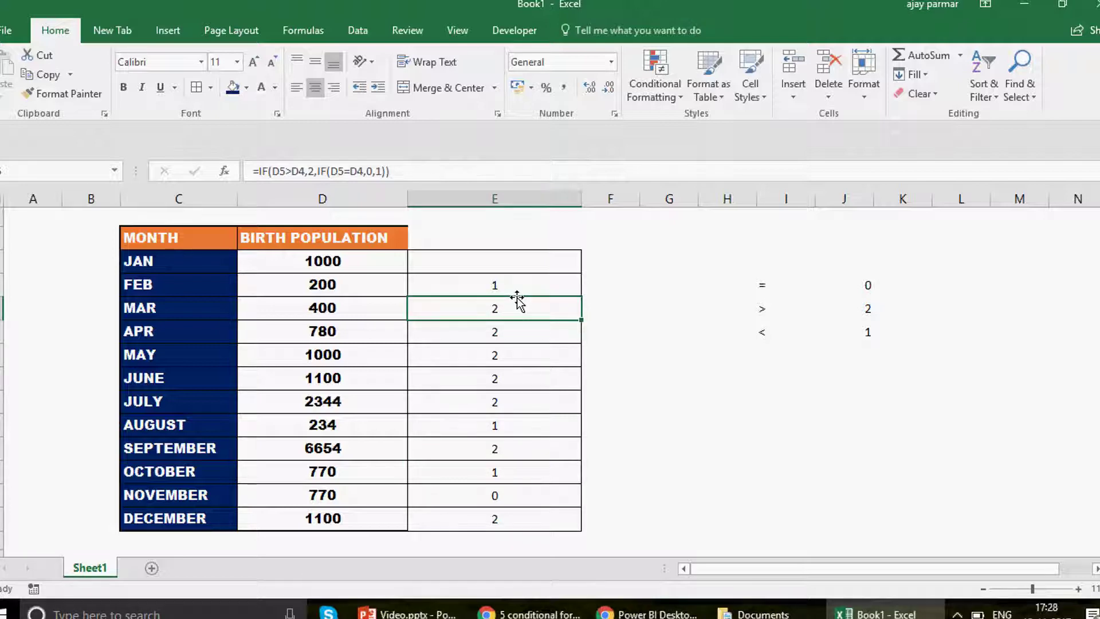
key(Up)
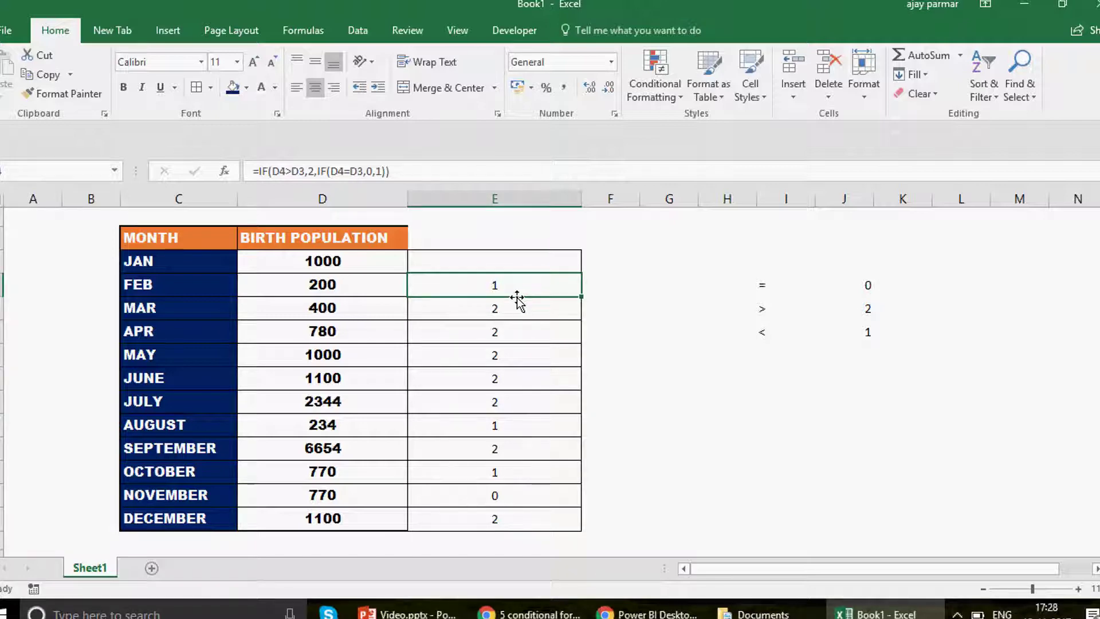
key(Right)
key(Right)
key(Right)
key(Down)
key(Down)
key(Right)
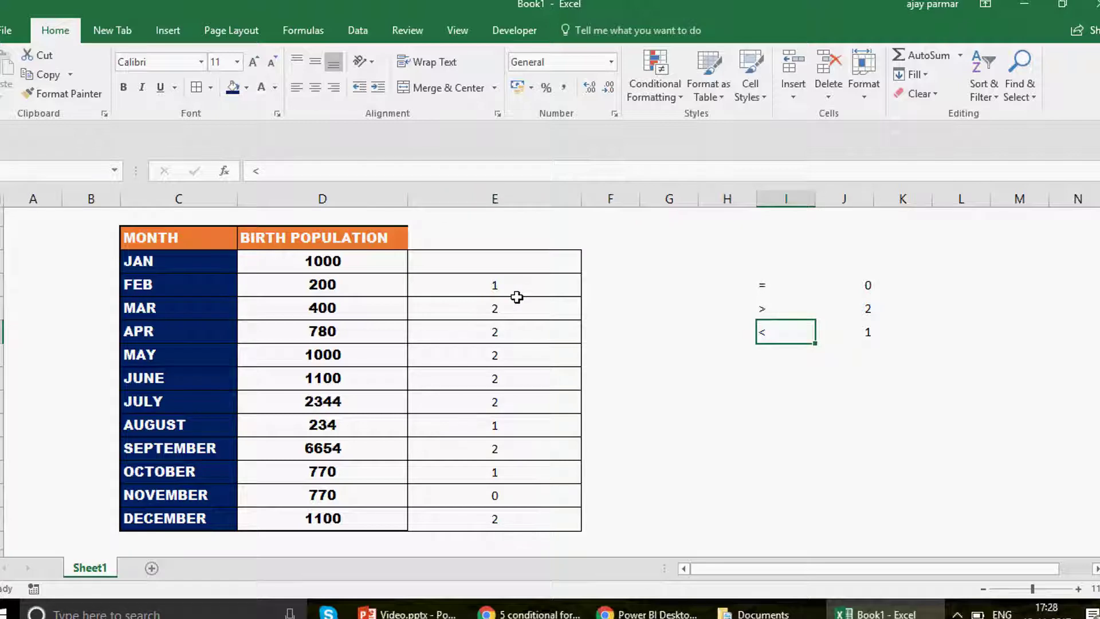
- Compare the January and February birth populations in D3:D4 that February's trend result is based on
key(Left)
key(Left)
key(Left)
key(Left)
key(Left)
key(Up)
key(Up)
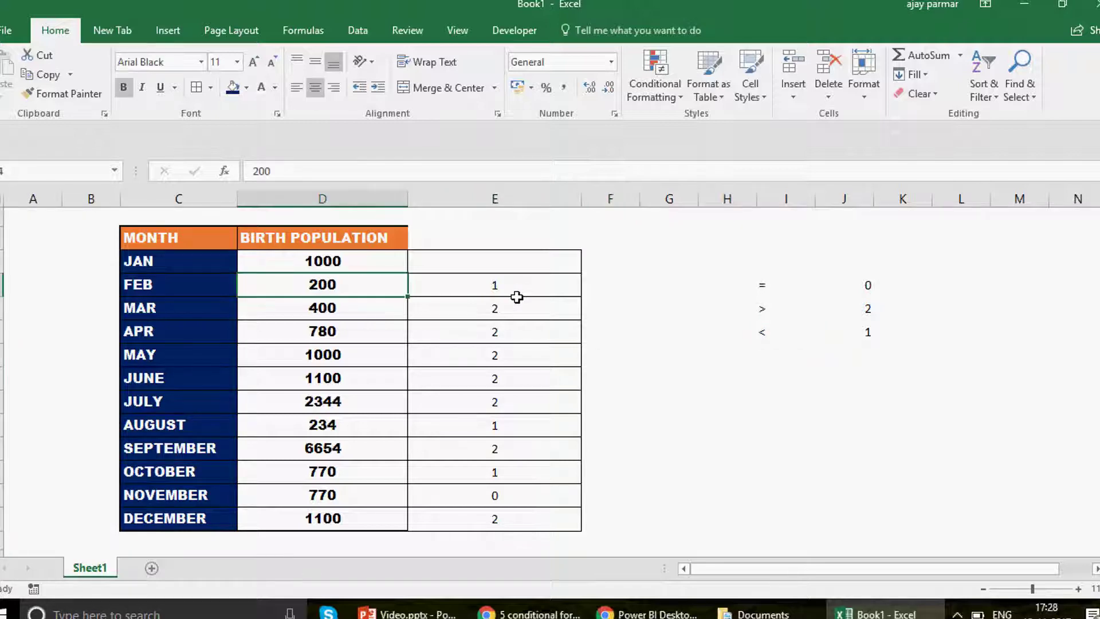
key(shift+Up)
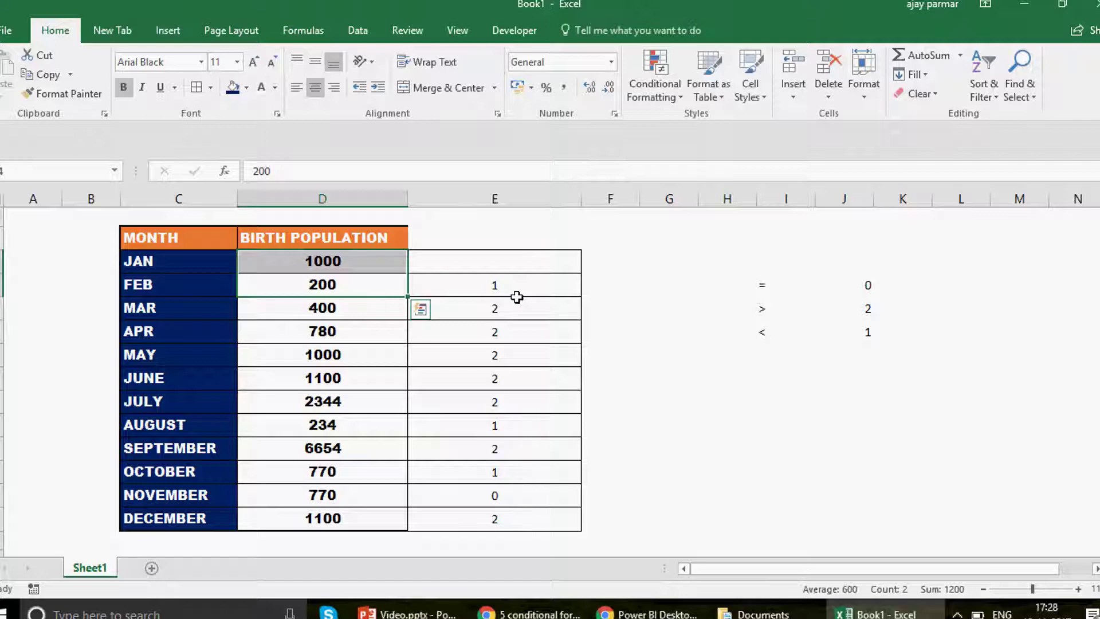
- Review the trend results from March to July against the birth population values of the preceding months
key(Right)
key(Down)
key(Down)
key(Down)
key(Down)
key(Down)
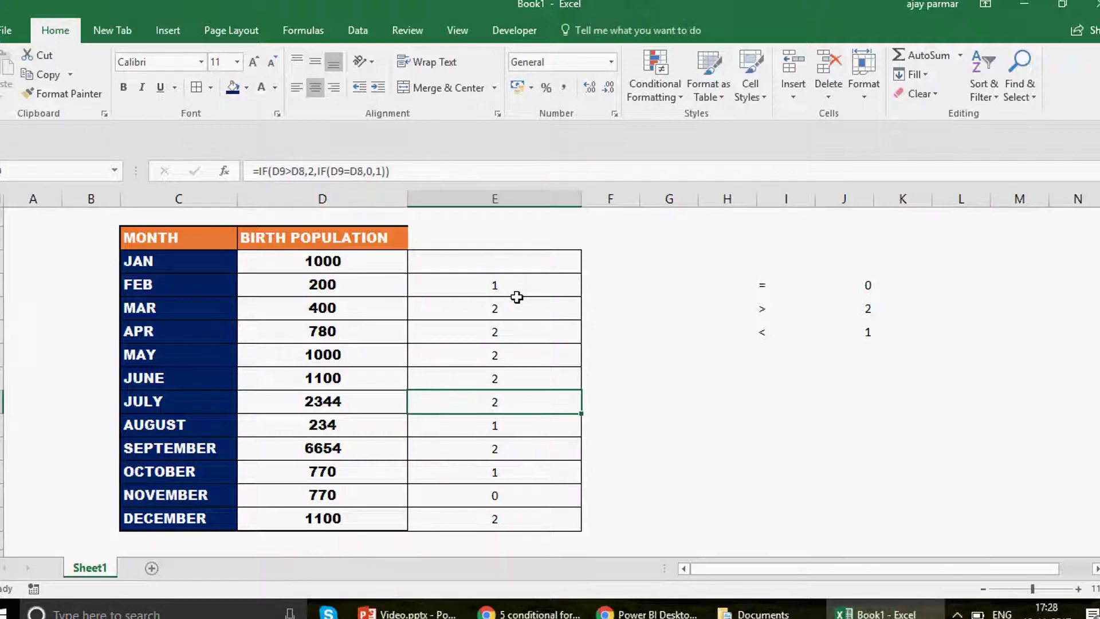
key(Left)
key(Up)
key(Up)
key(Up)
key(Up)
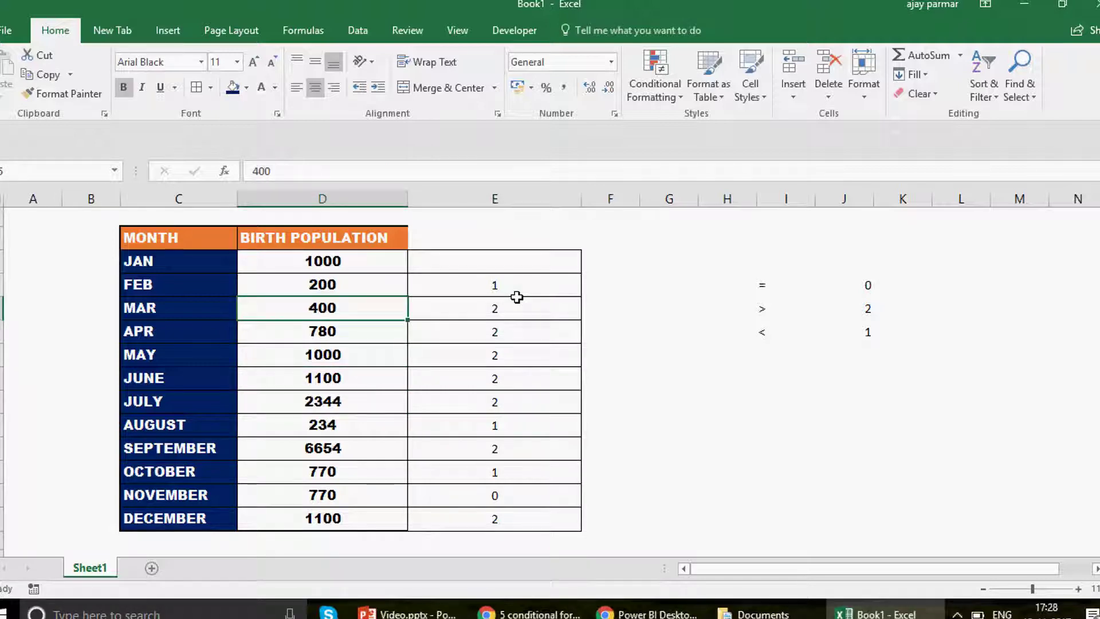
key(Right)
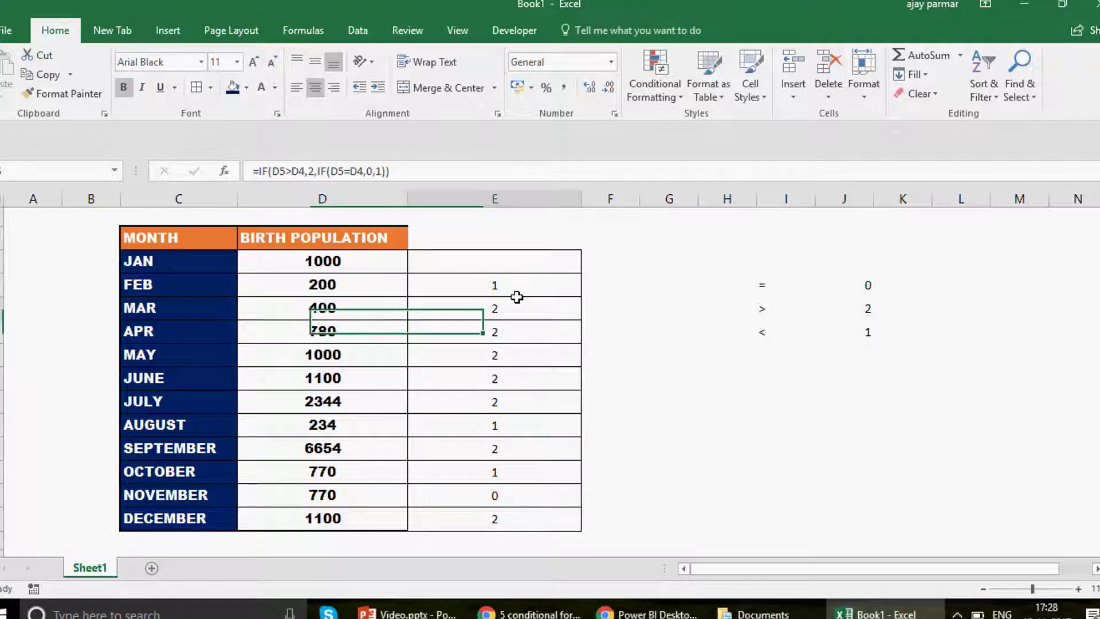
key(Up)
key(Left)
key(Down)
- Change July's birth population in D9 to 77 to test the trend formula
key(Down)
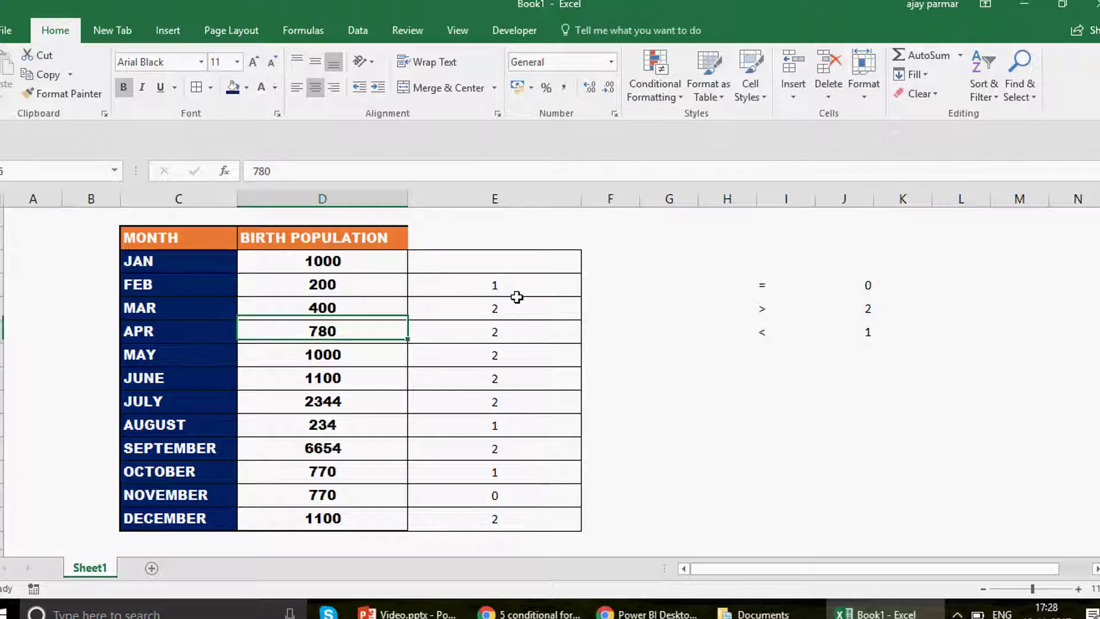
key(Down)
key(Down)
key(Down)
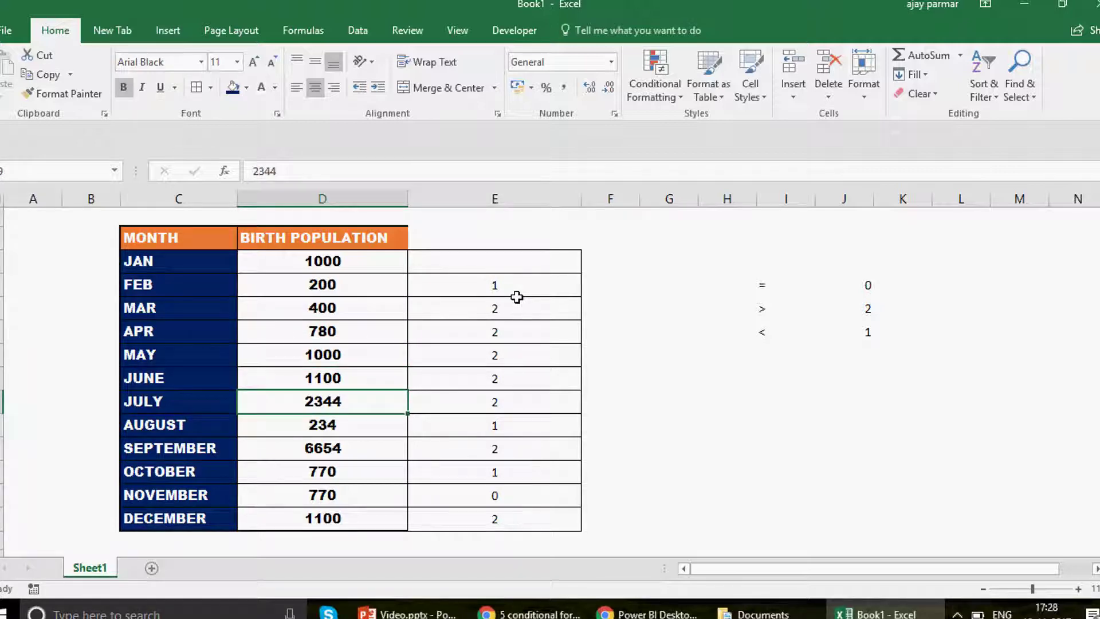
text(7)
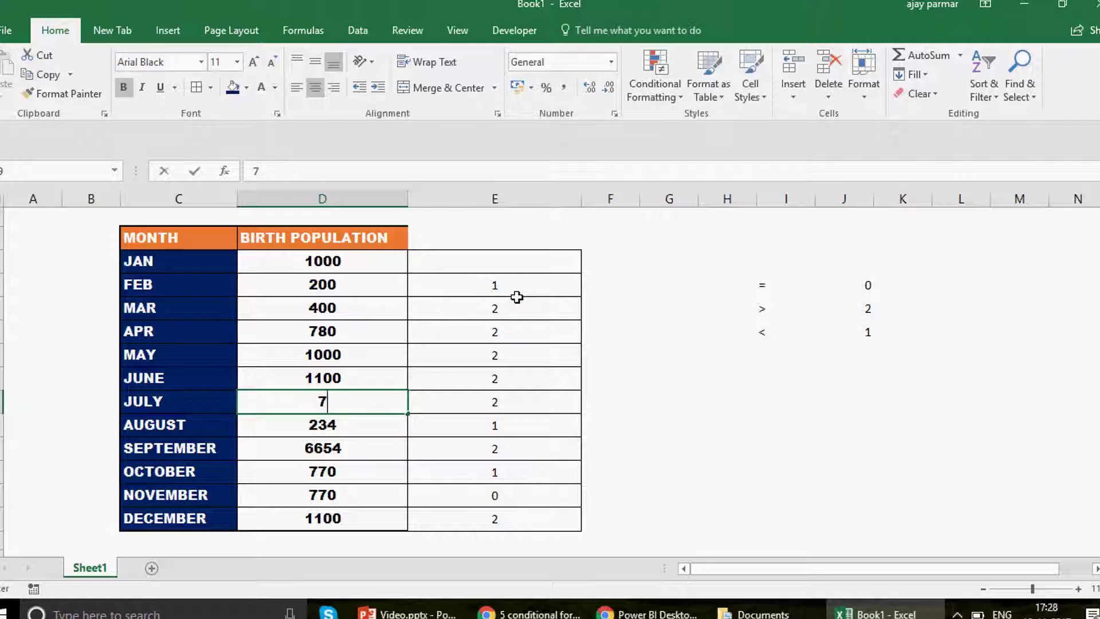
text(7)
key(Tab)
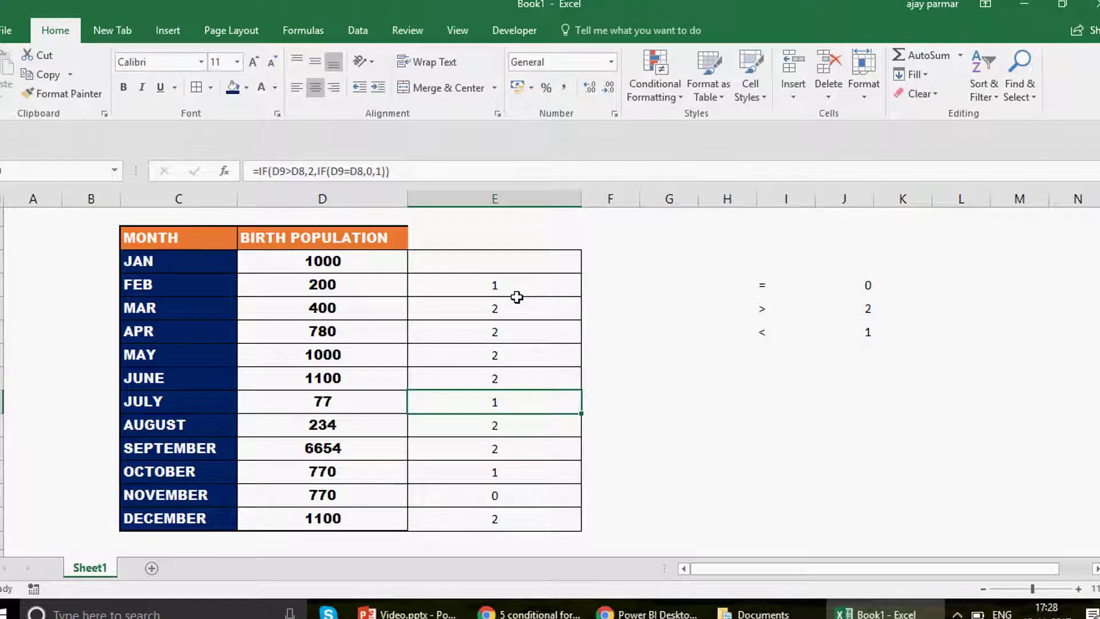
- Compare July's birth population with June's, and the October and November values in D11:D13 with their trend results
key(Left)
key(Up)
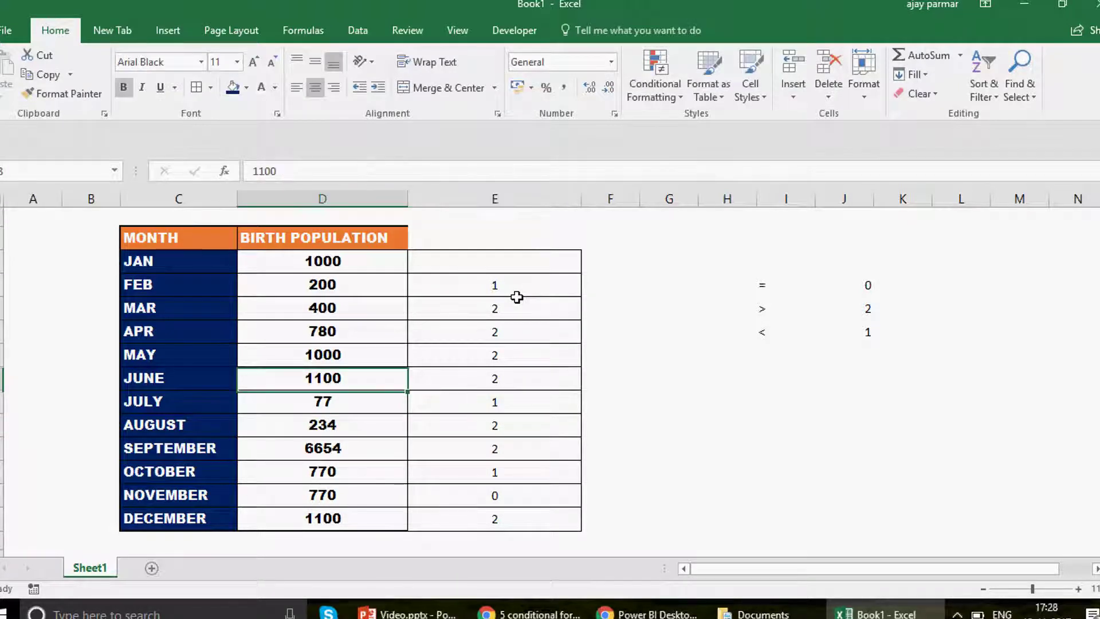
key(Down)
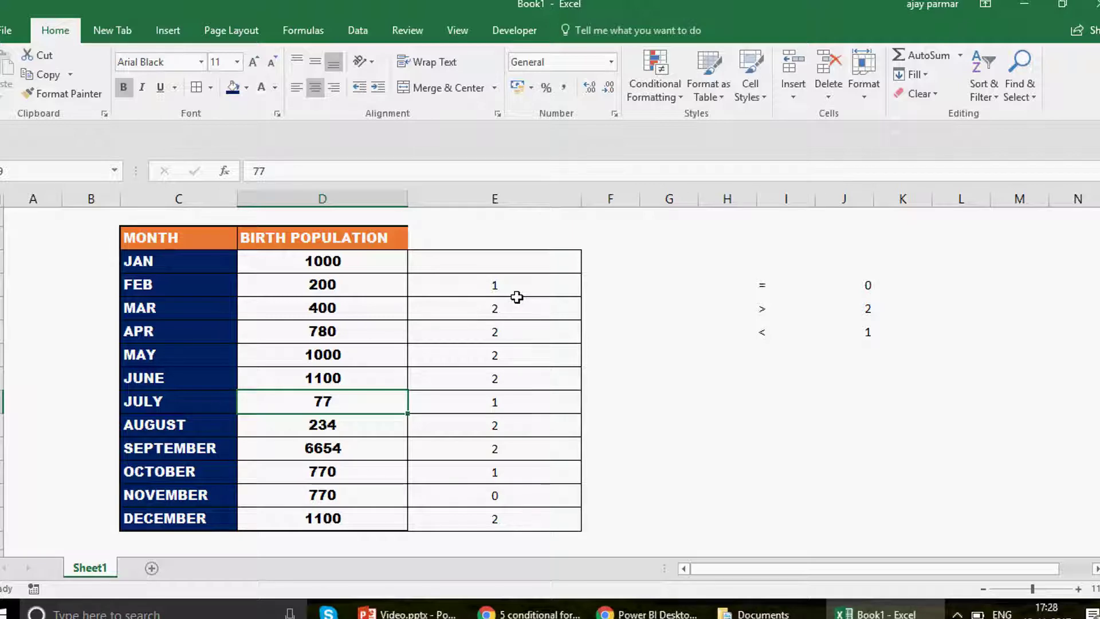
click(517, 298)
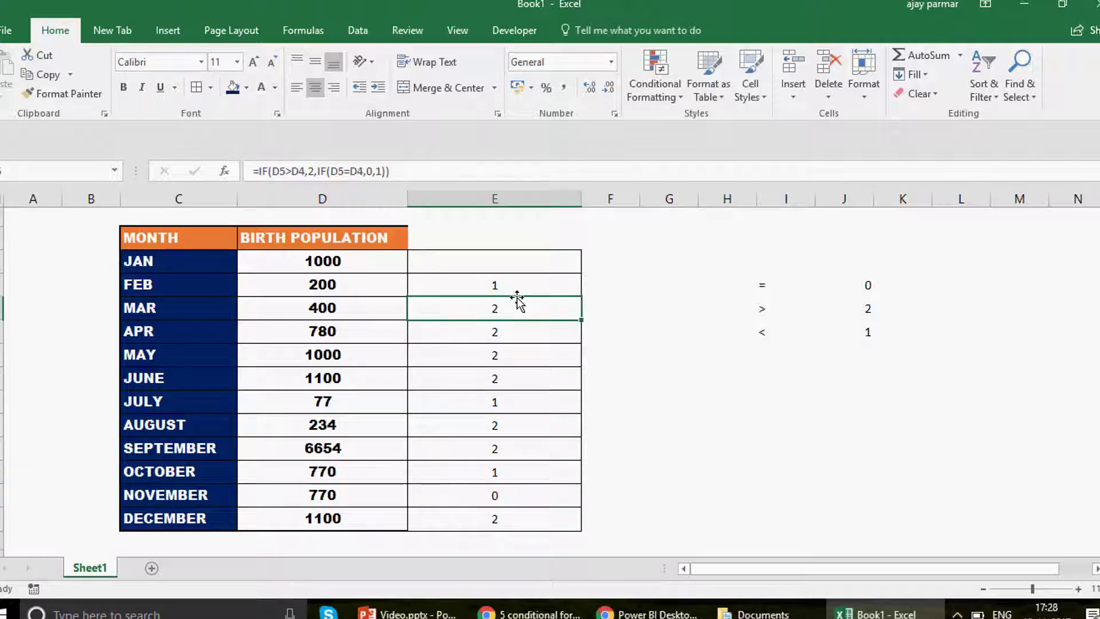
key(ctrl+Down)
key(Left)
key(Up)
key(shift+Up)
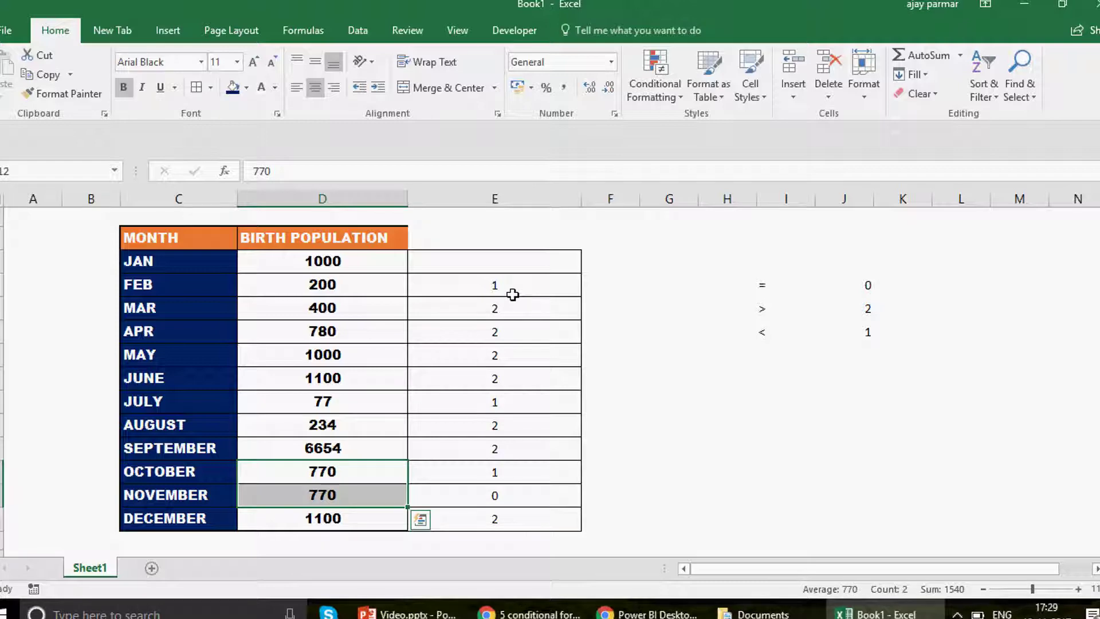
- Start a new conditional formatting rule for the February to December trend results in E4:E14
key(Right)
key(Down)
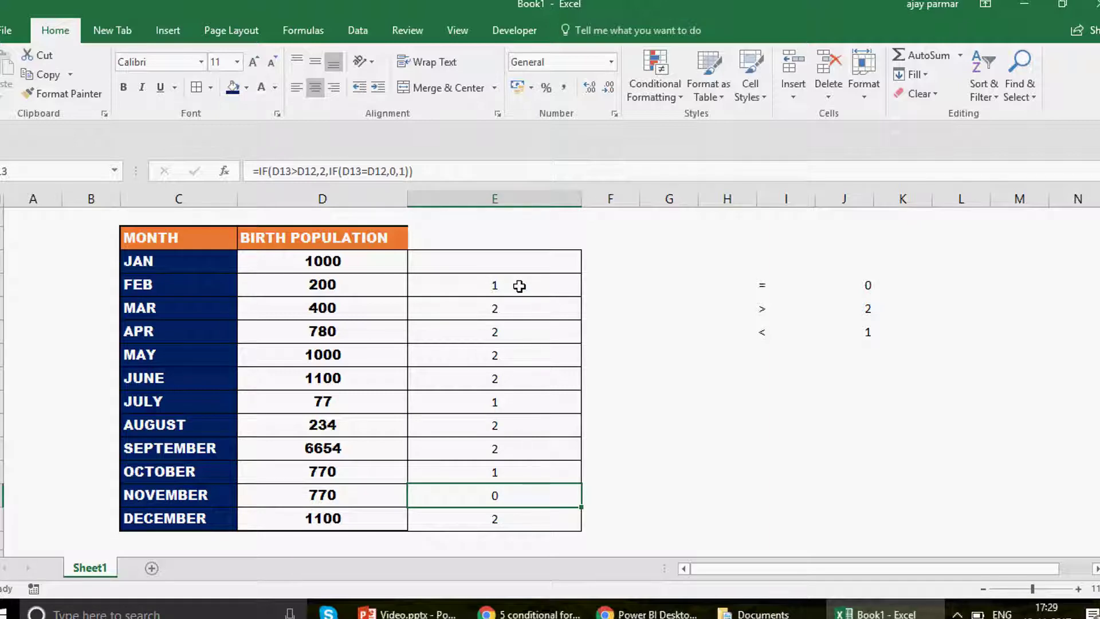
click(477, 285)
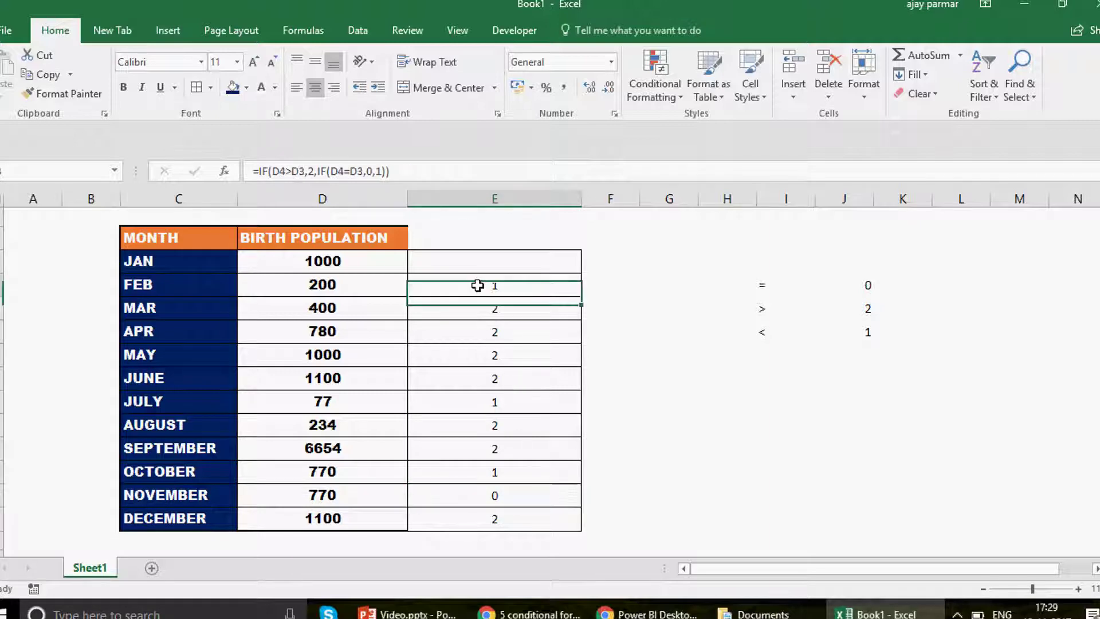
shift+click(509, 528)
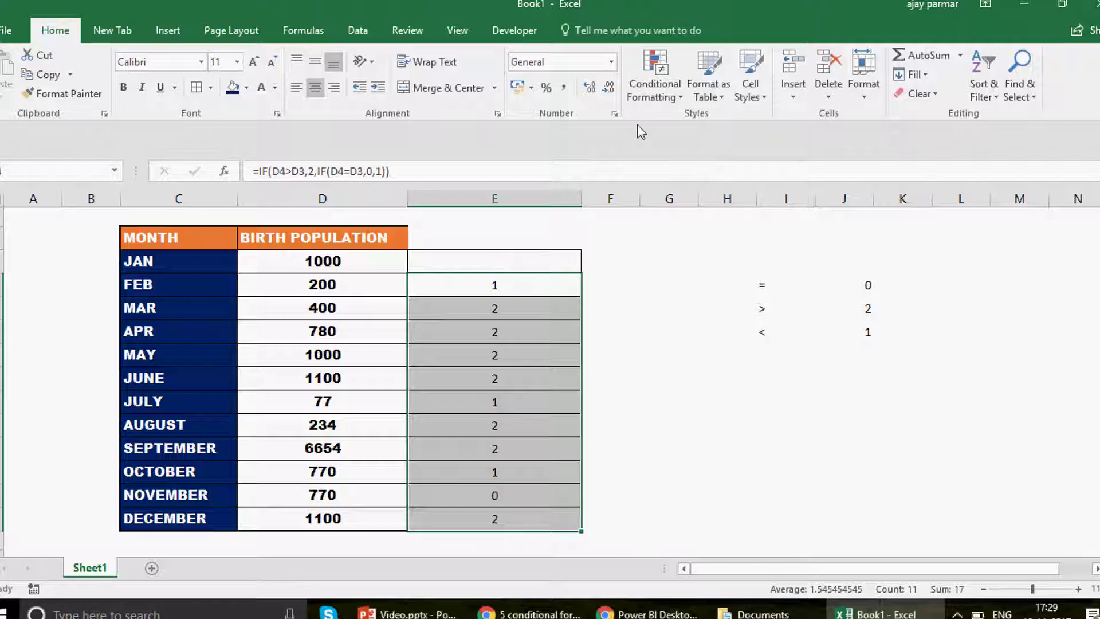
click(672, 101)
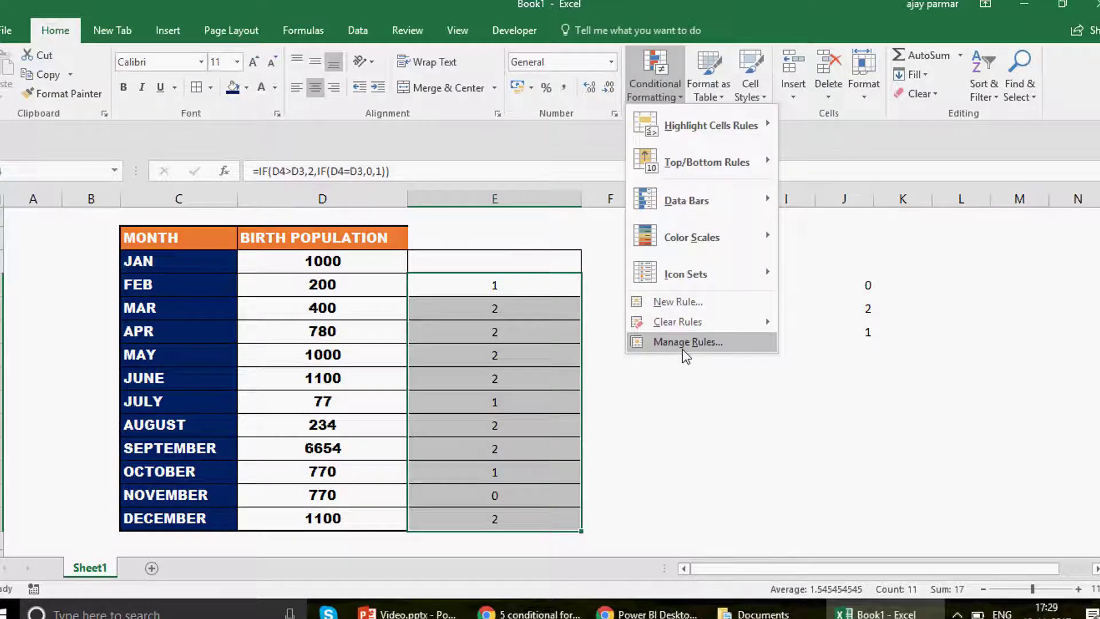
click(682, 349)
drag(385, 131, 741, 16)
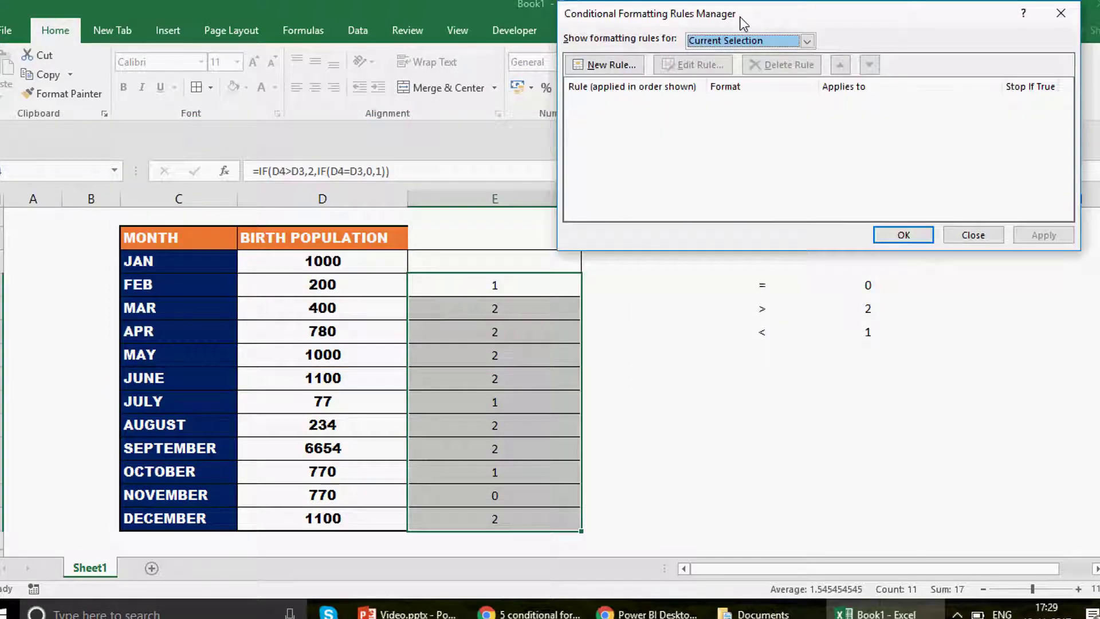
click(620, 70)
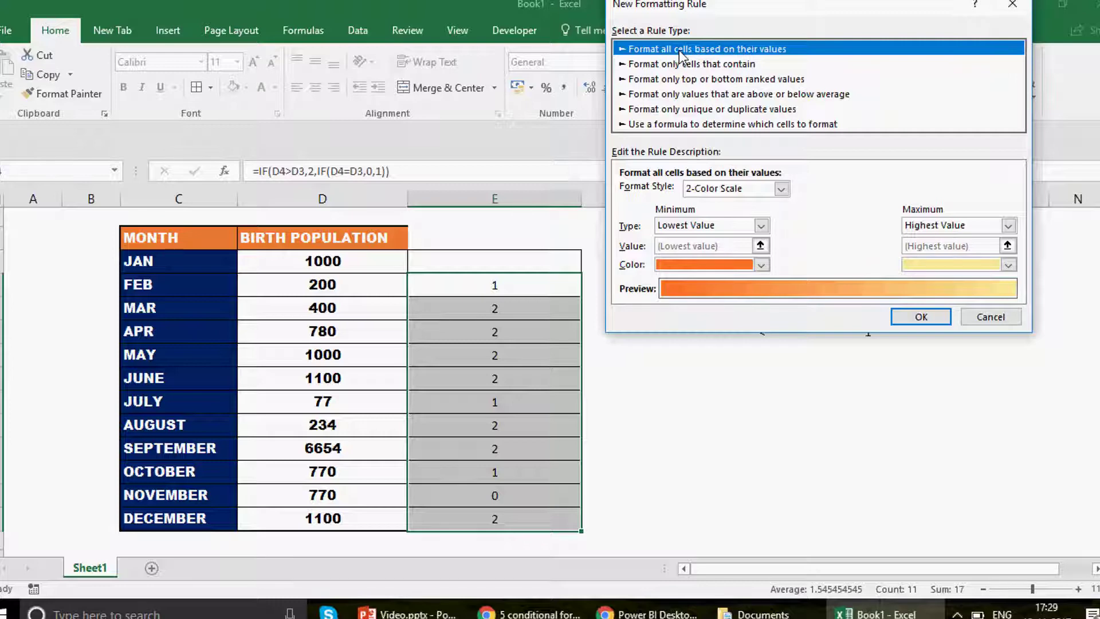
- Set the new rule's format style to Icon Sets and choose the 3 Triangles icon style
click(781, 190)
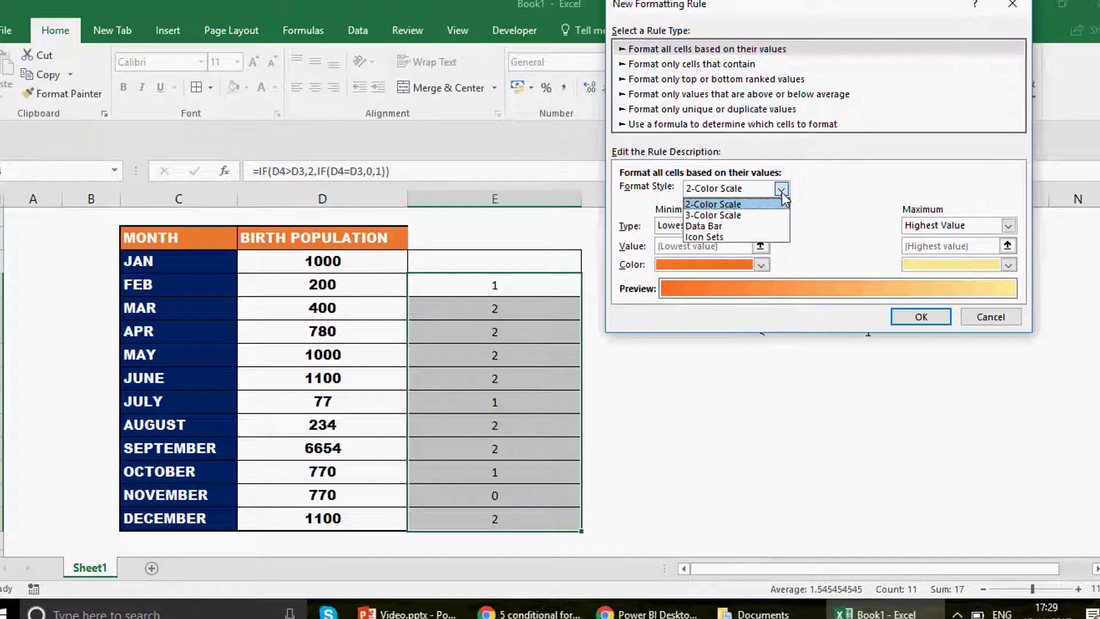
click(710, 235)
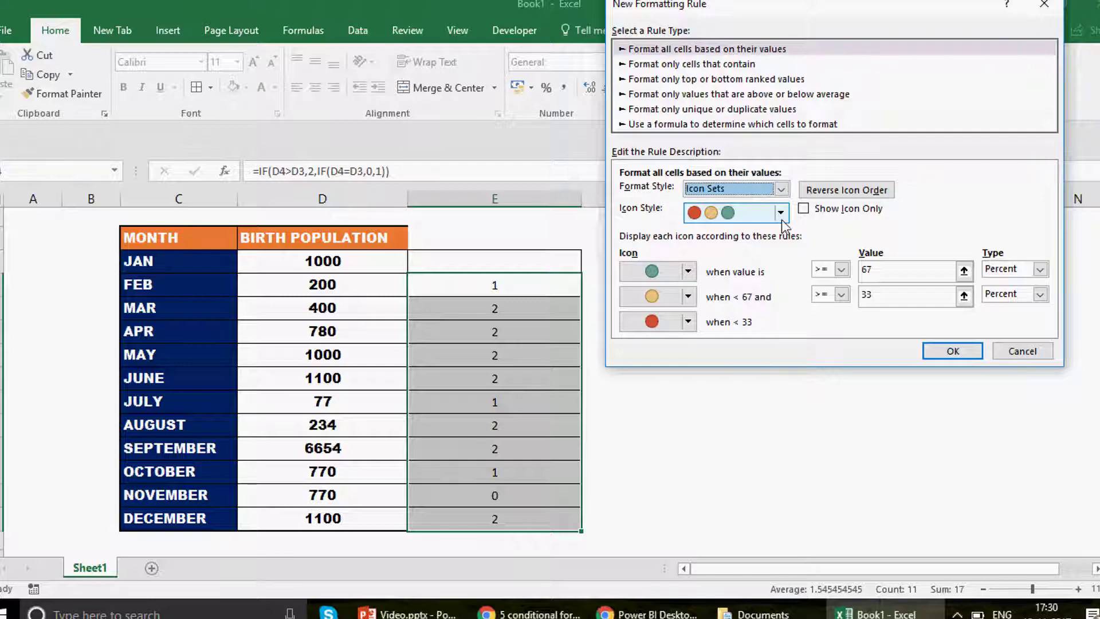
click(781, 219)
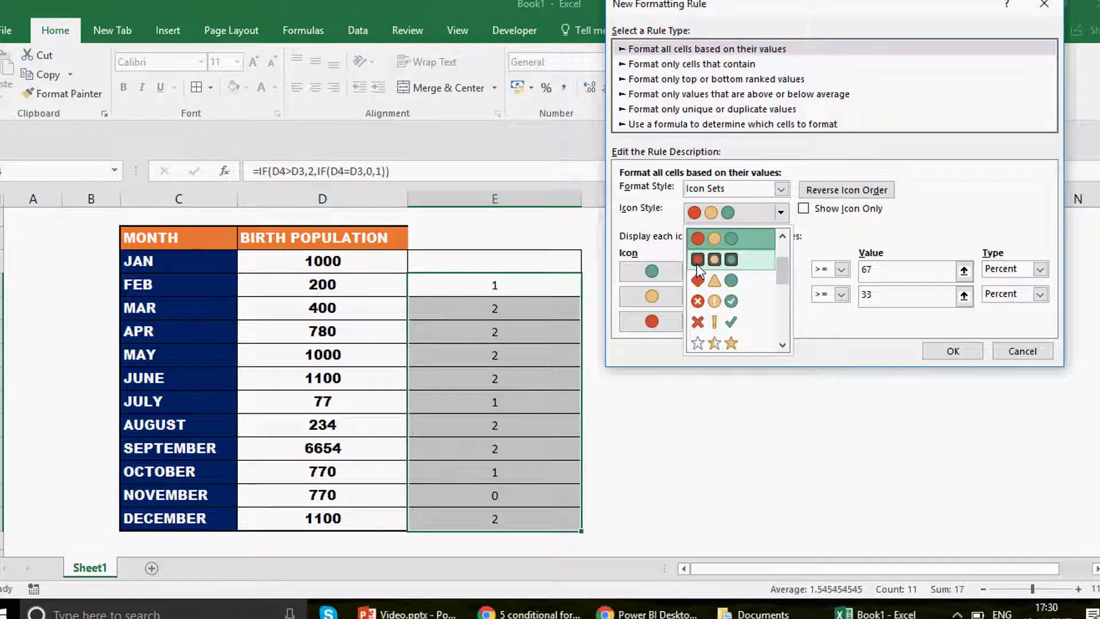
click(782, 345)
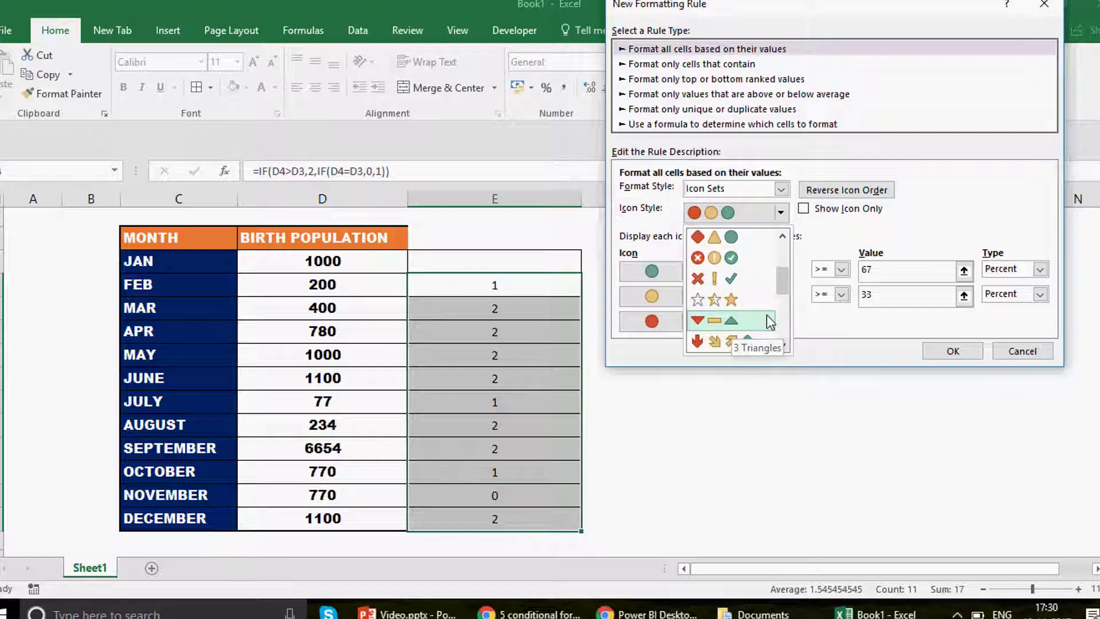
click(727, 322)
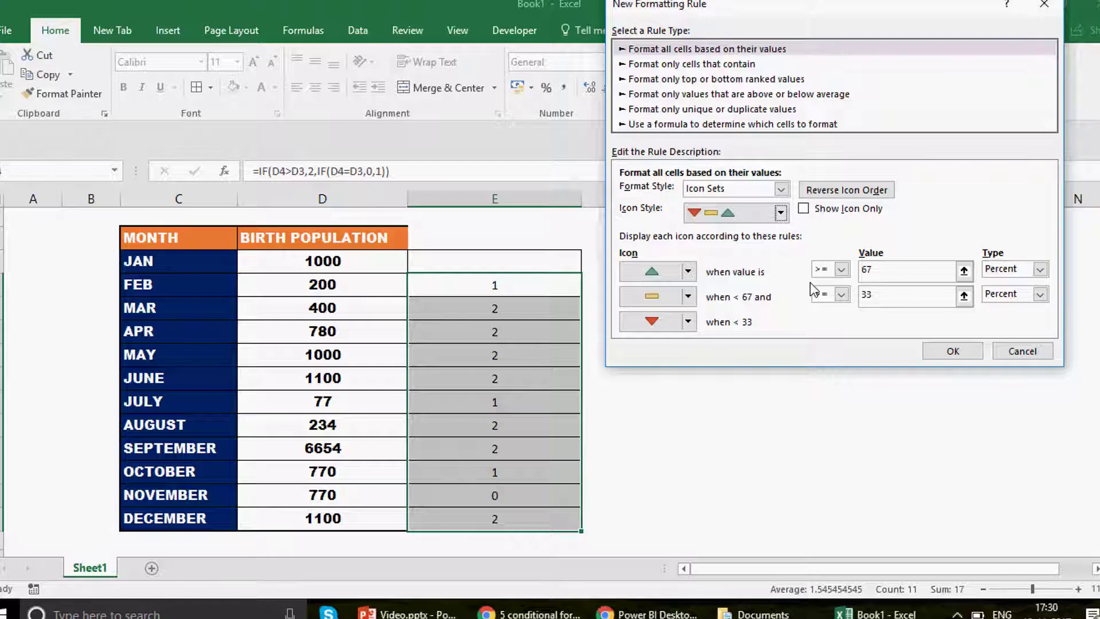
- Enter 1 as the green up triangle's threshold and set its threshold type to Number
click(888, 270)
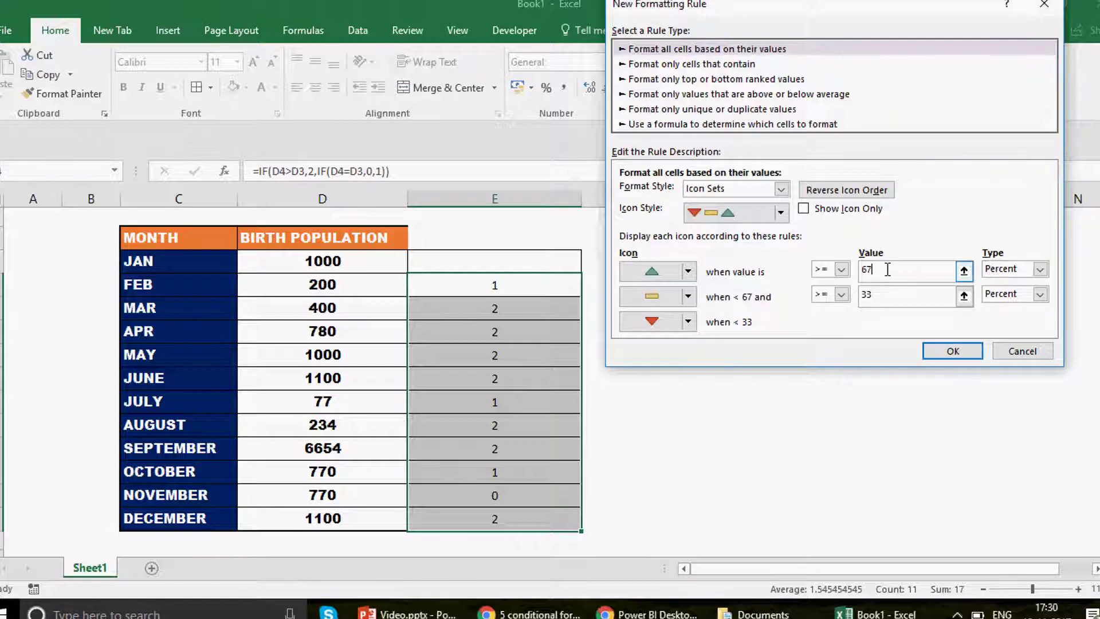
key(BackSpace)
key(BackSpace)
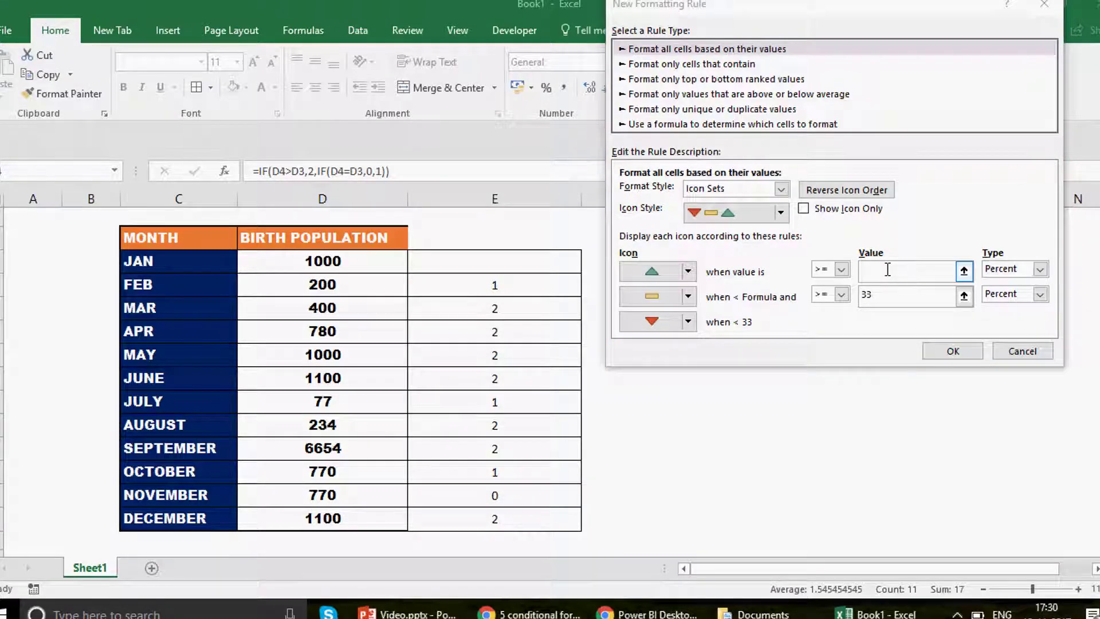
click(901, 266)
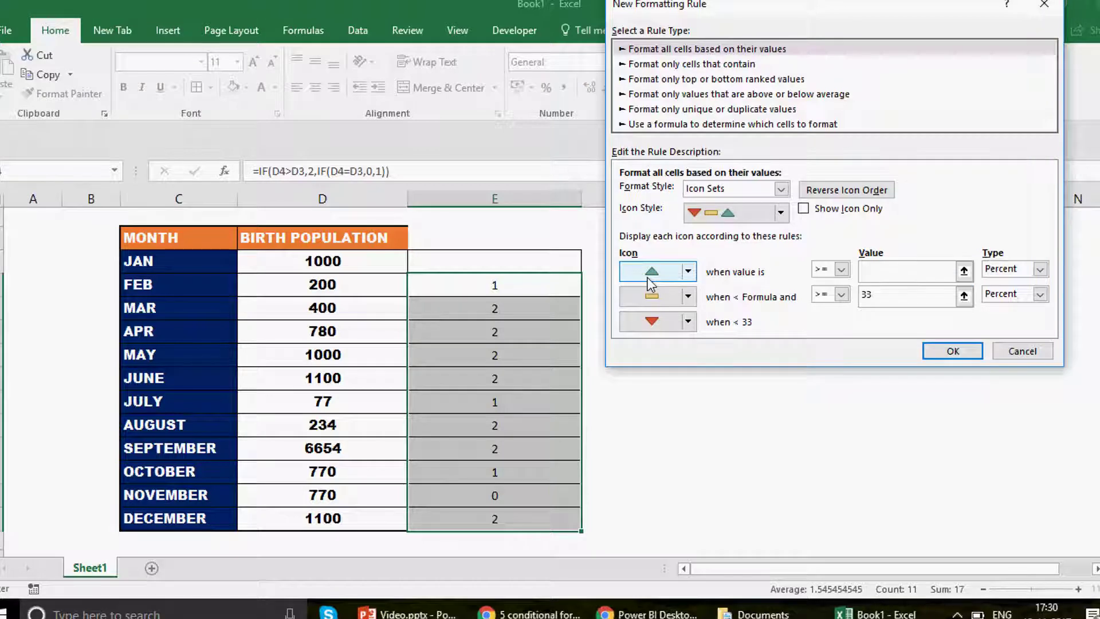
text(1)
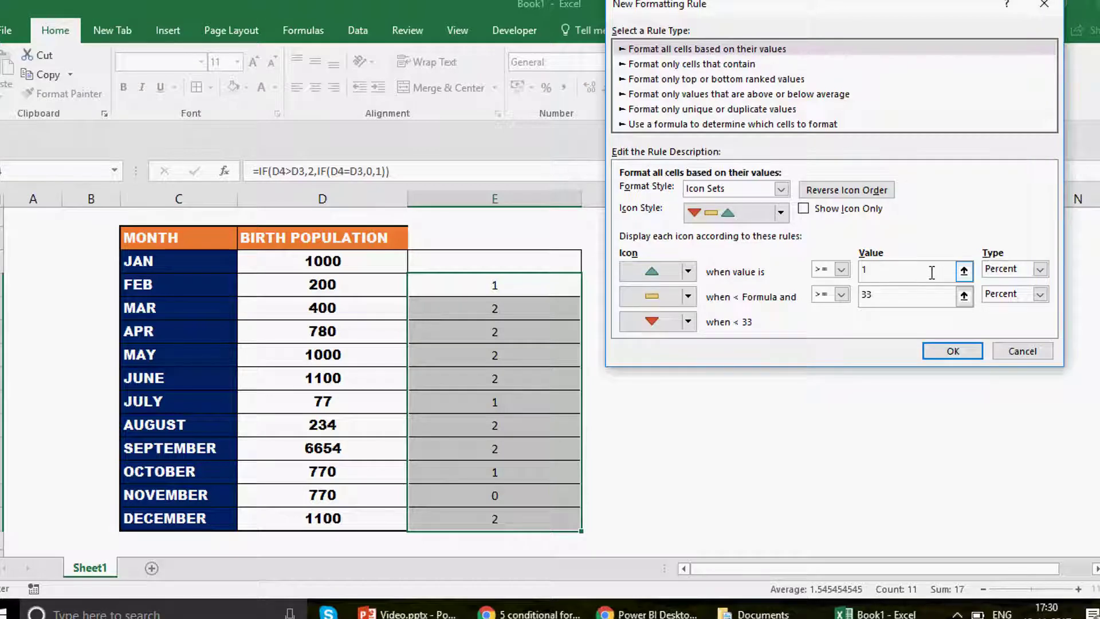
click(1040, 270)
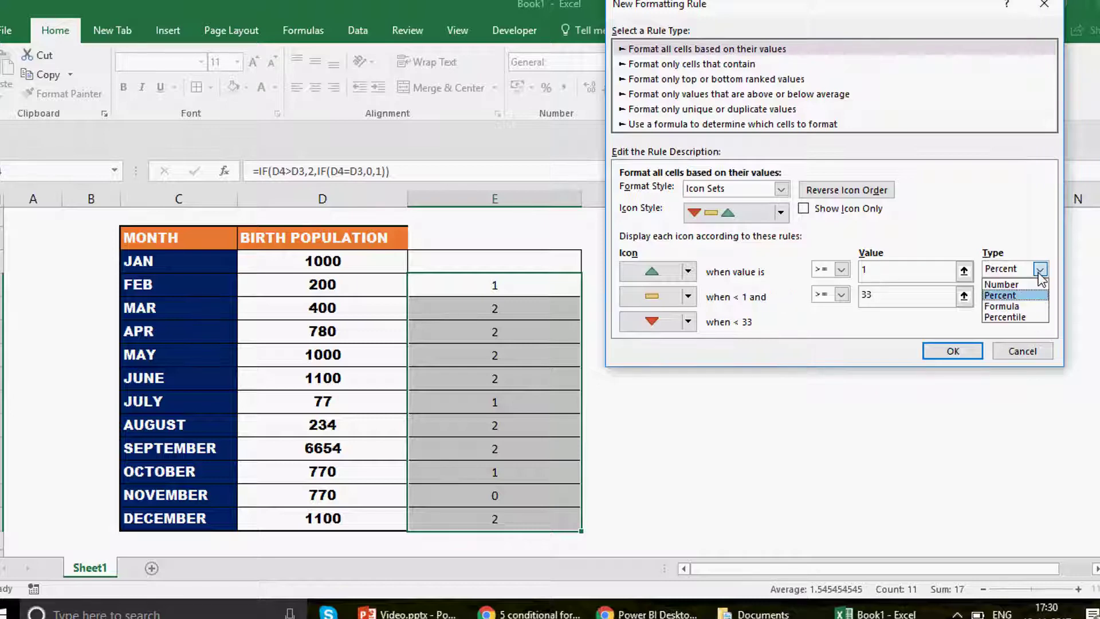
click(1008, 283)
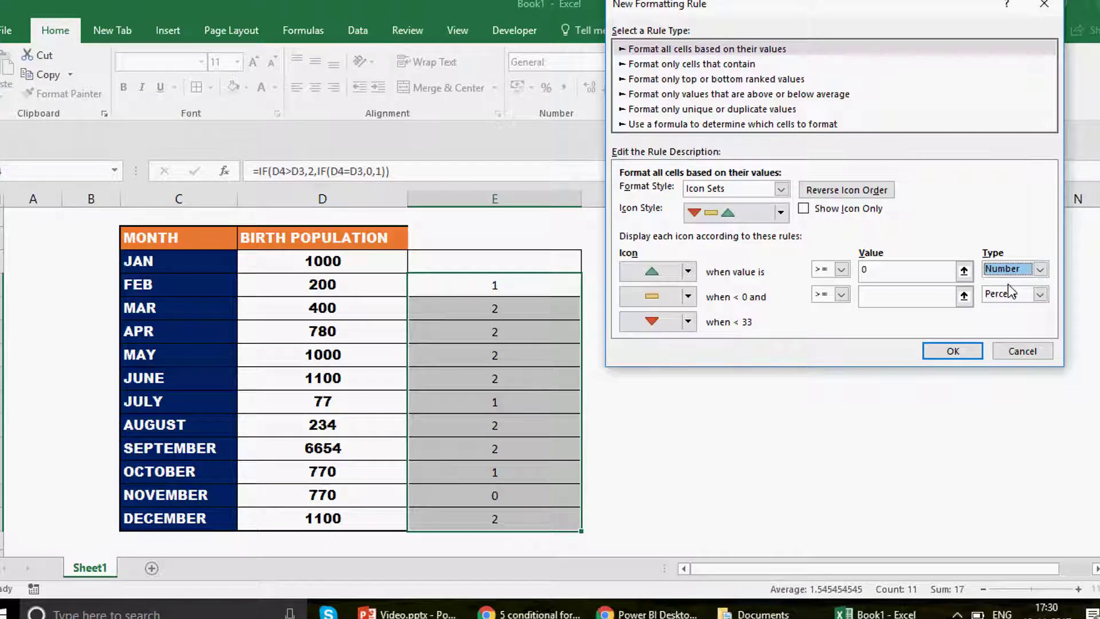
- Change the icon of the rule's middle condition to the Red Down Triangle
click(890, 296)
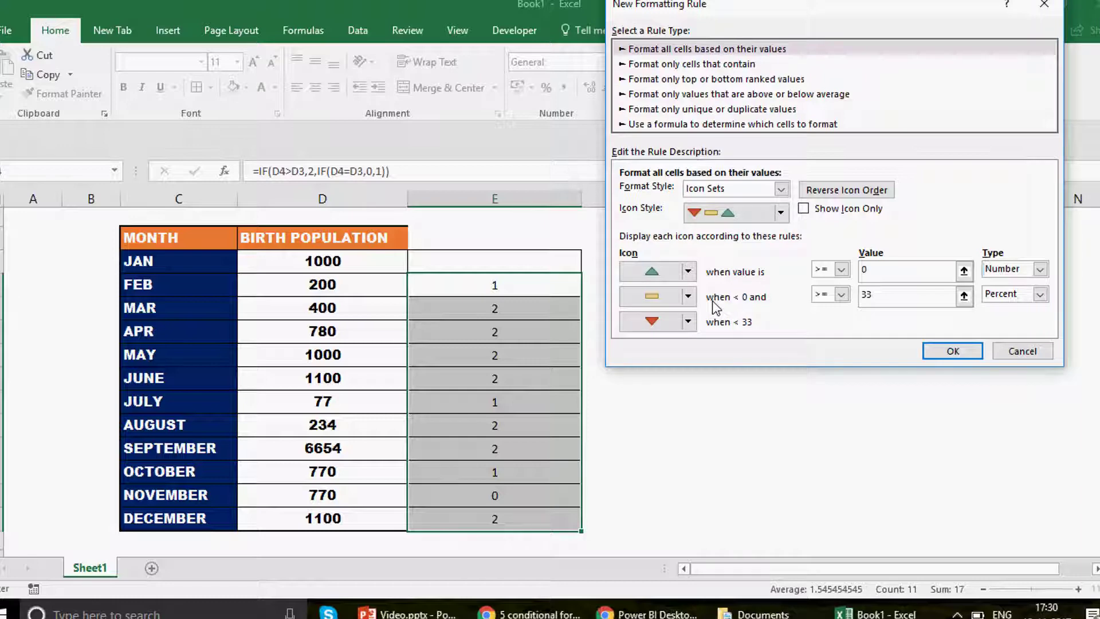
click(688, 296)
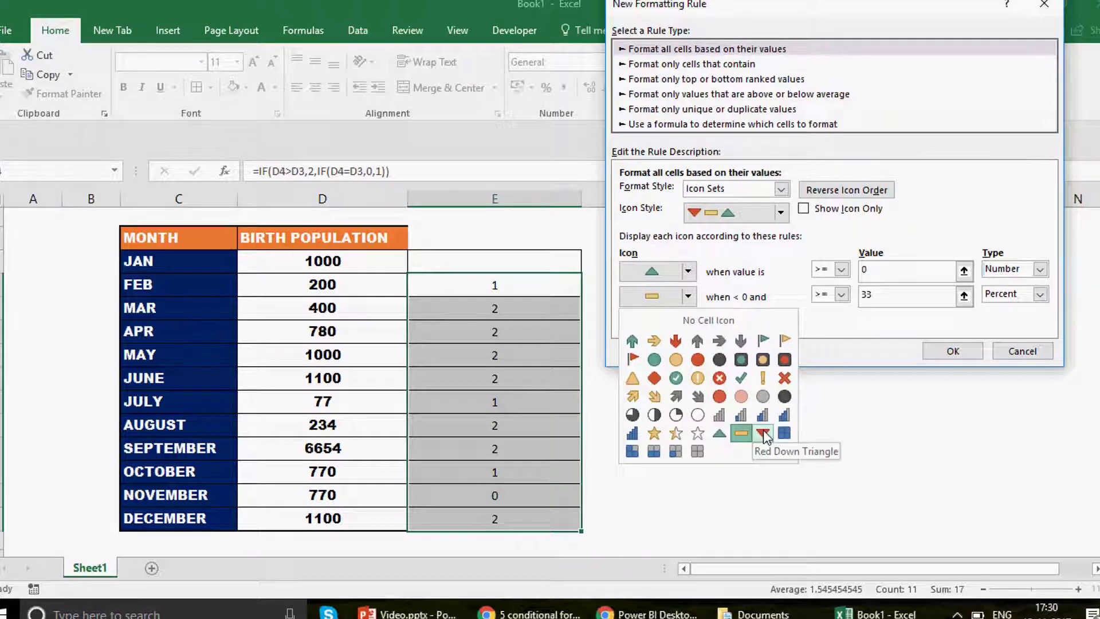
click(763, 434)
- Set the middle condition's threshold value to 0 and its type to Number
click(875, 294)
click(894, 293)
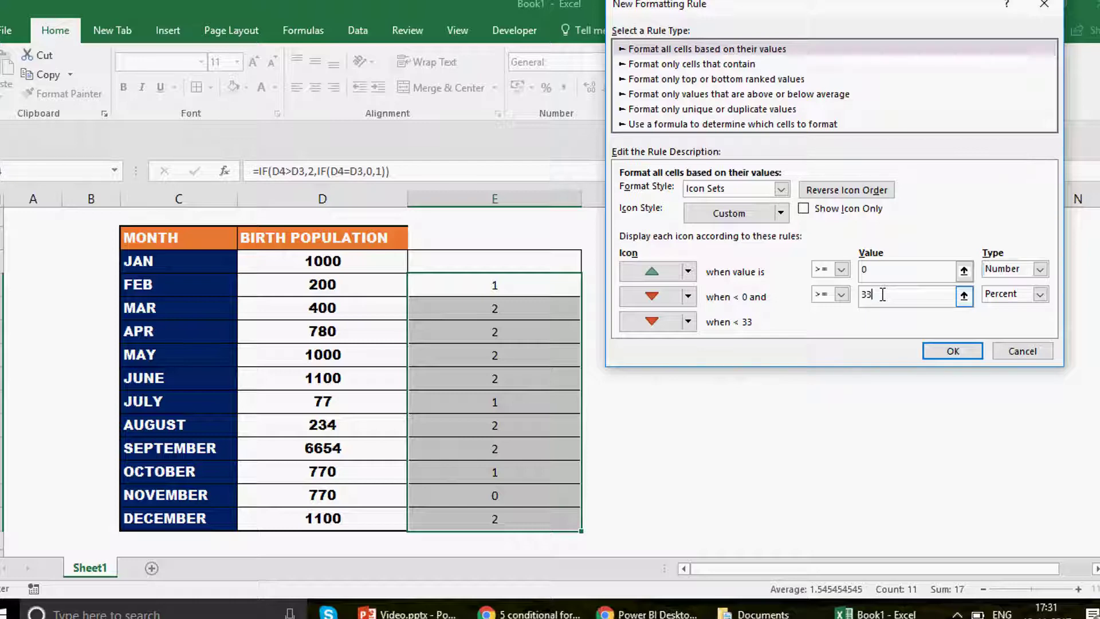
key(BackSpace)
key(BackSpace)
text(0)
click(1040, 294)
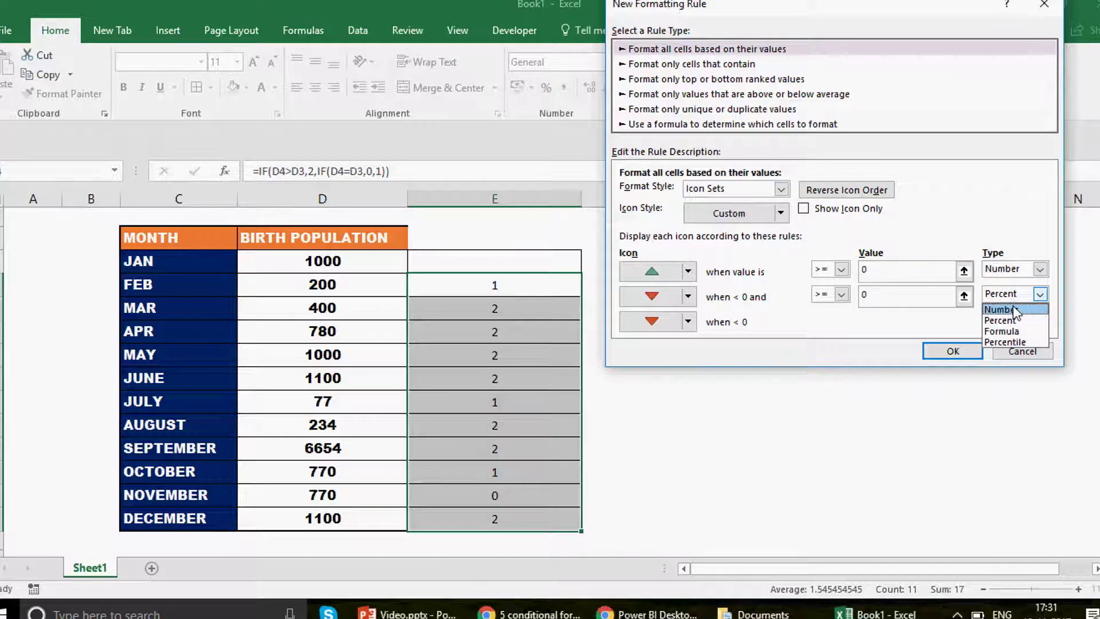
click(1013, 310)
- Set the green up triangle's threshold to 2 and the middle red triangle's threshold to 1
click(889, 273)
key(BackSpace)
text(2)
click(886, 298)
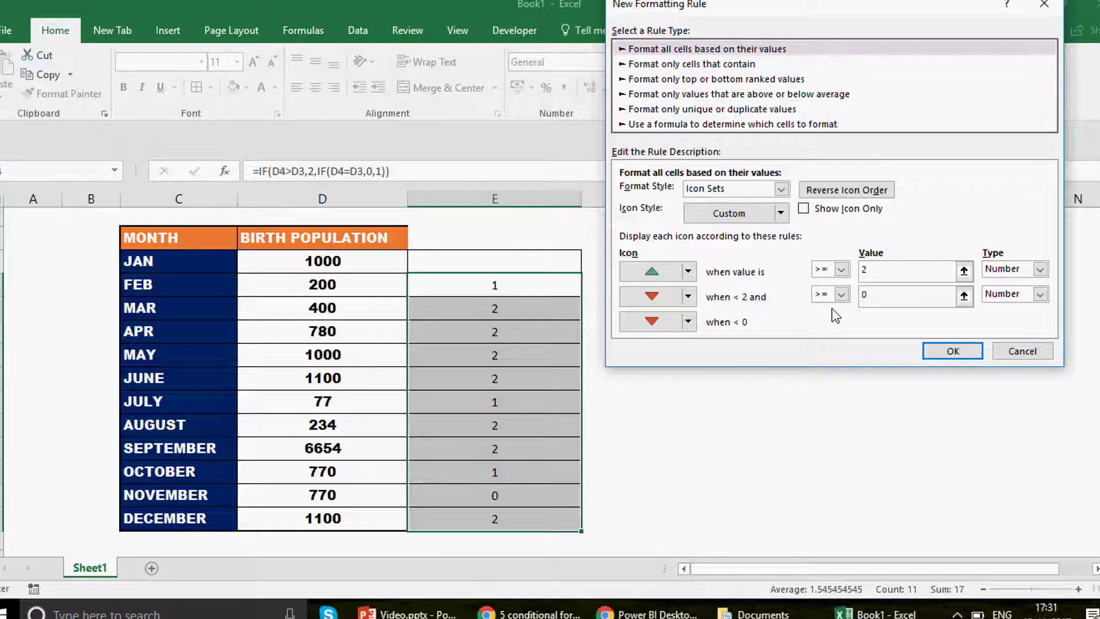
key(BackSpace)
text(1)
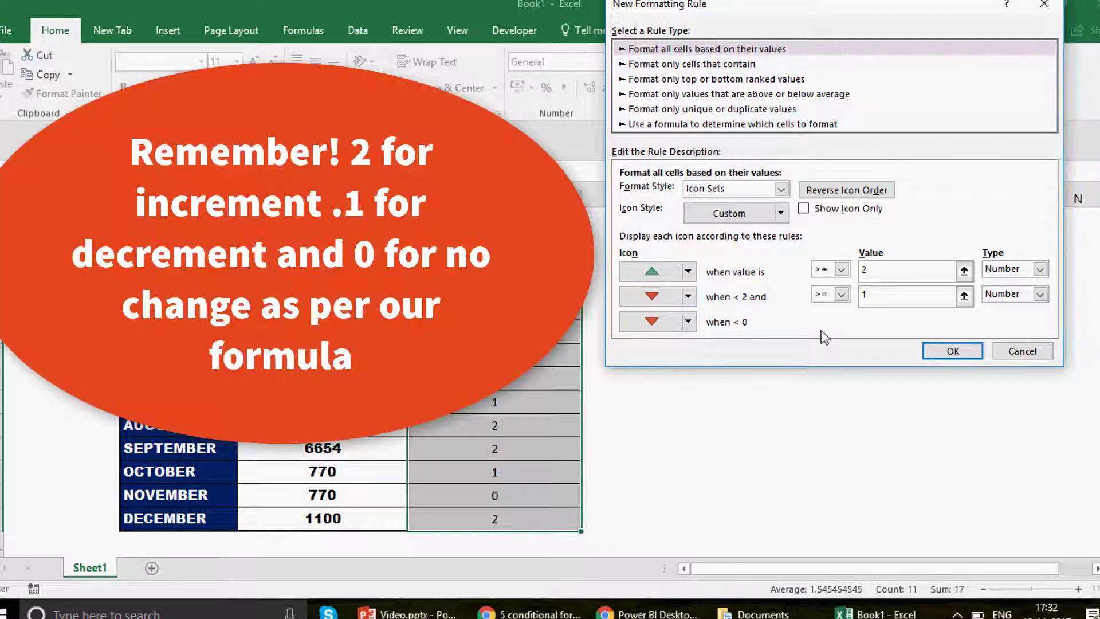
click(882, 280)
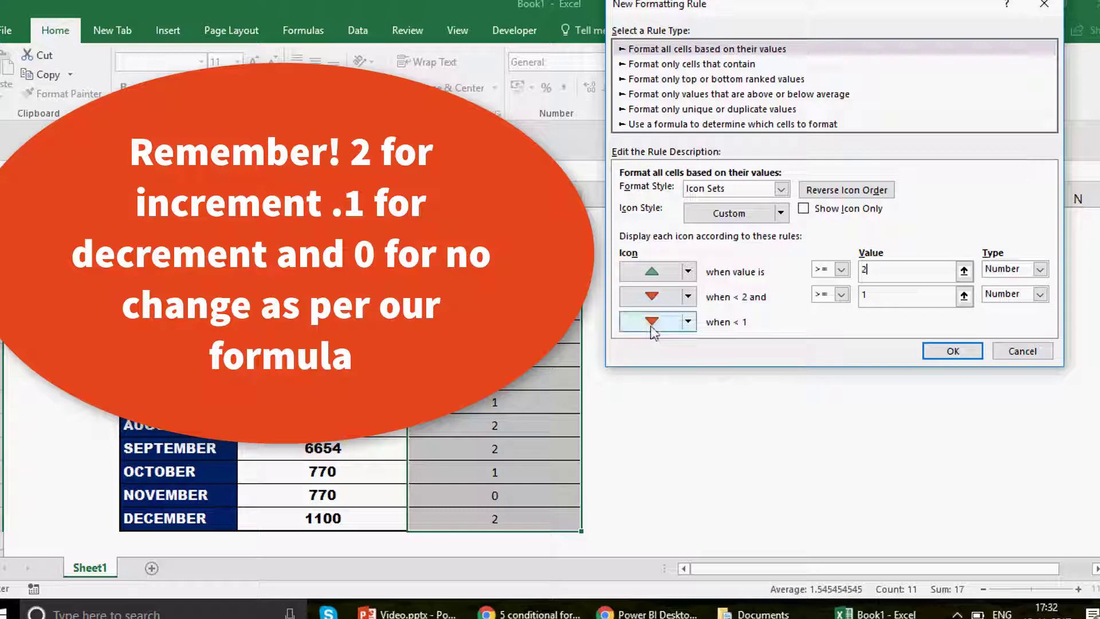
- Change the last condition's icon to the yellow dash and apply the icon set rule to the trend cells
click(688, 322)
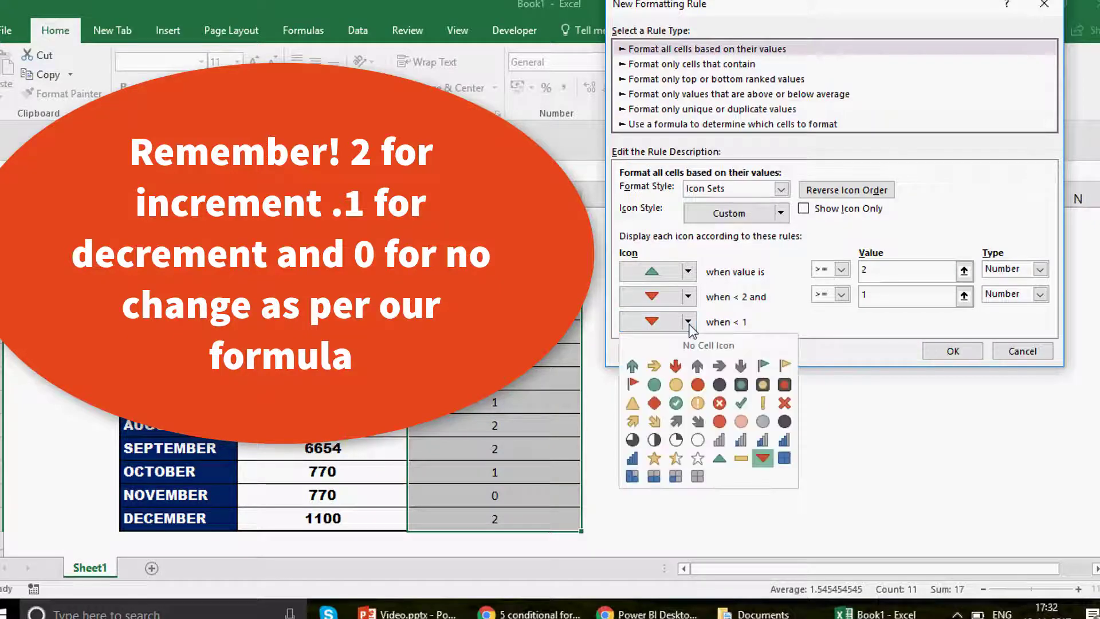
click(741, 458)
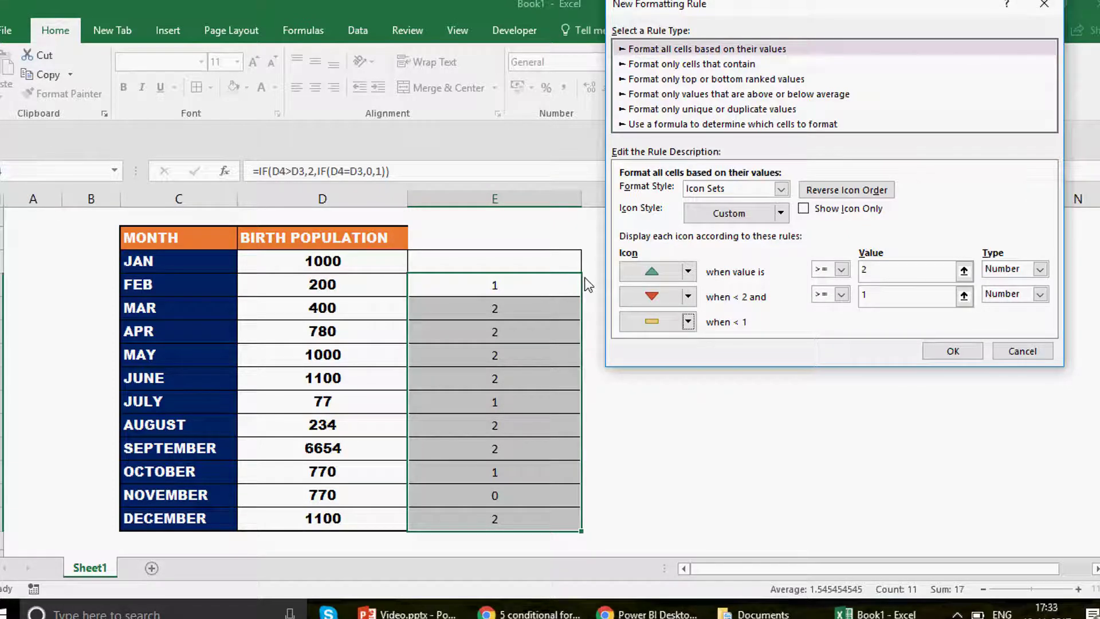
click(953, 351)
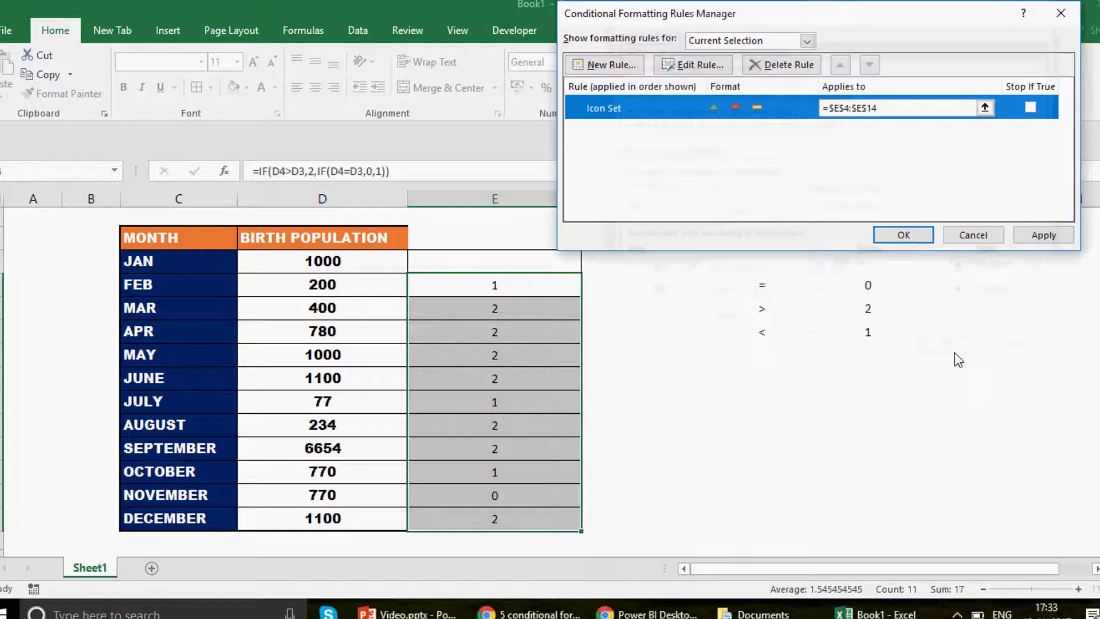
click(1043, 235)
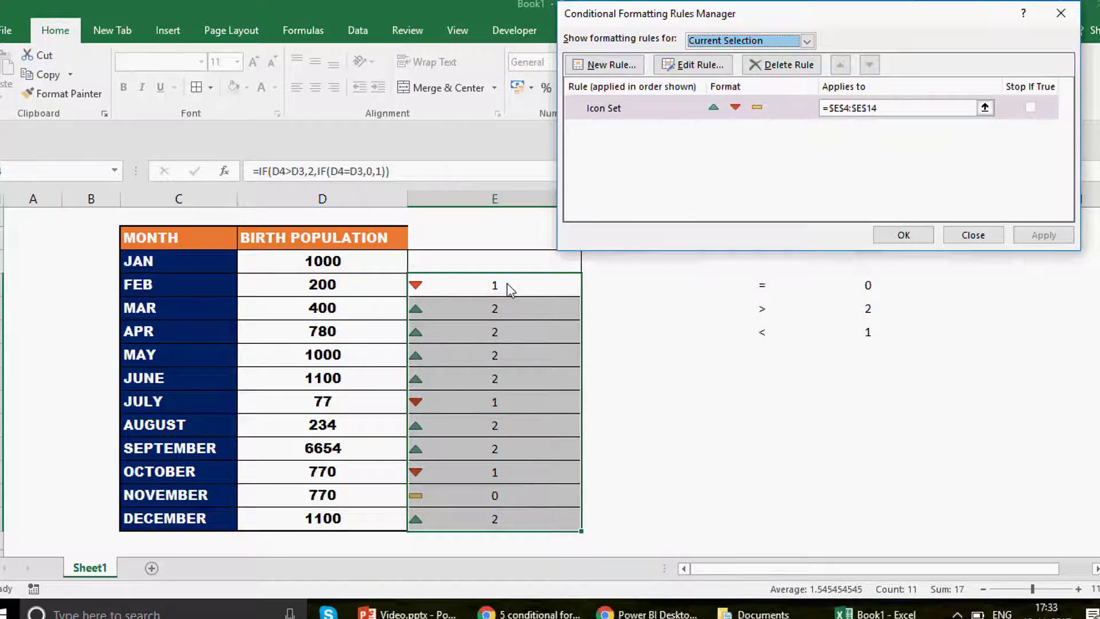
- Edit the icon set rule to show icons only, then apply it and close the rules manager
click(704, 64)
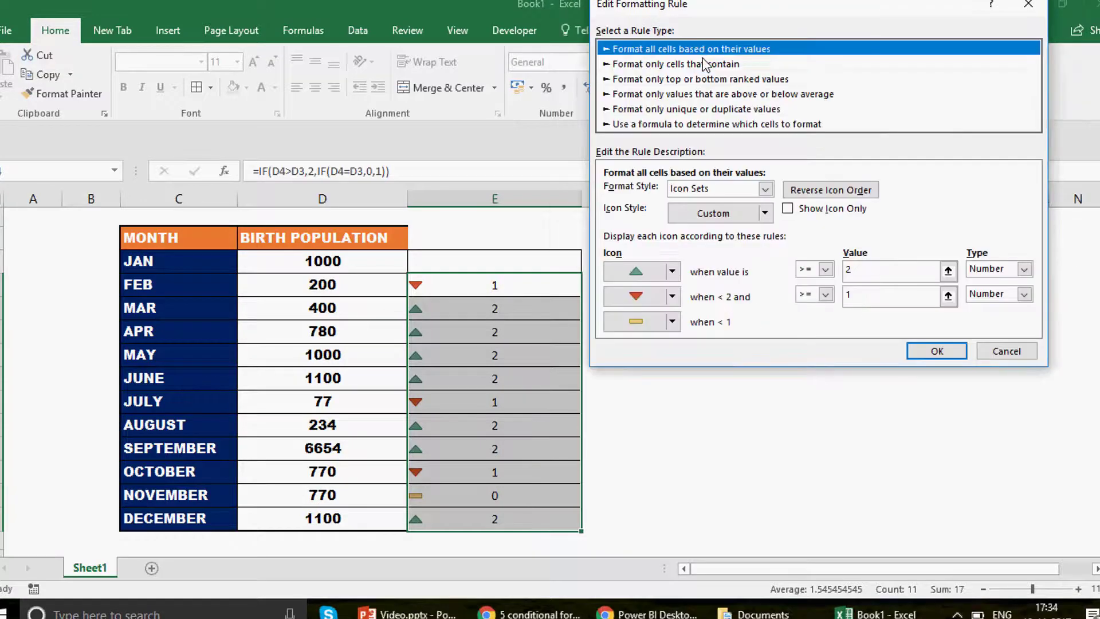
click(784, 210)
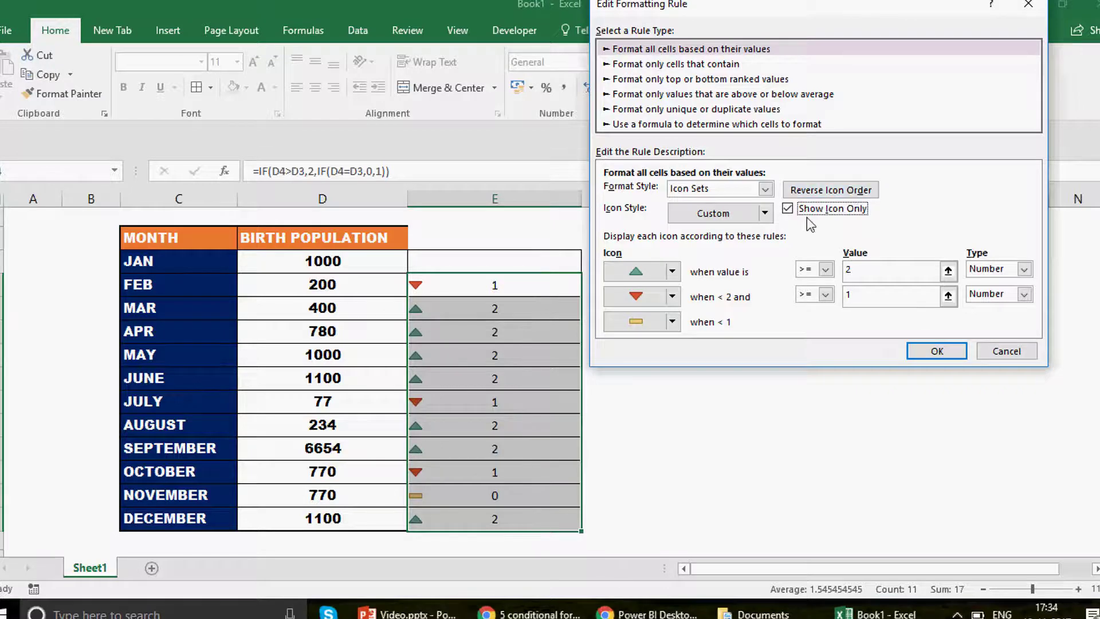
click(942, 355)
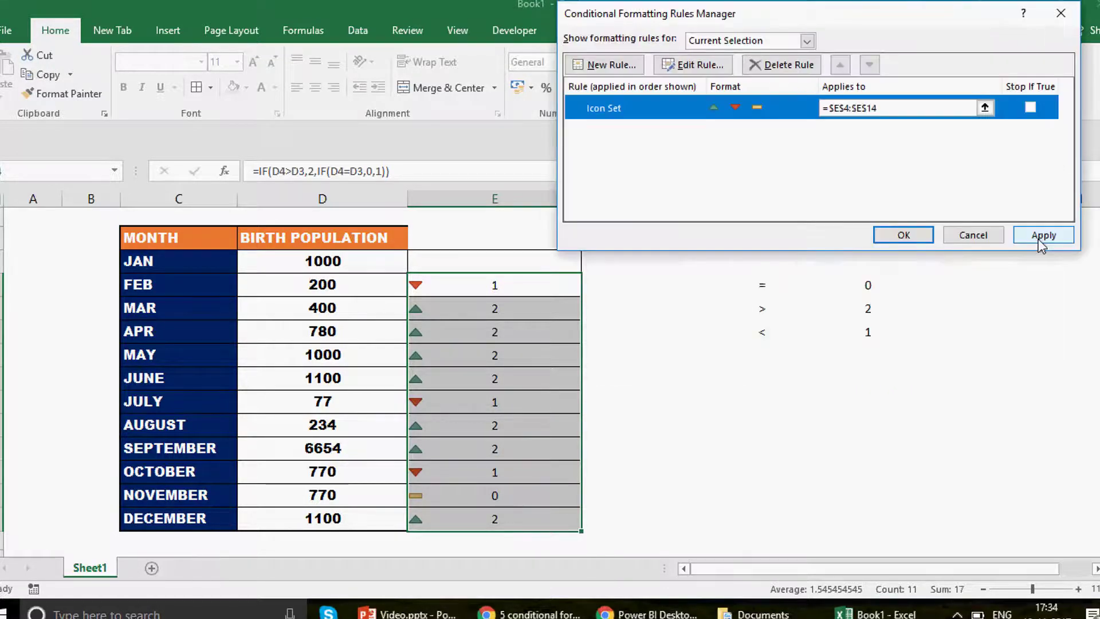
click(1042, 236)
click(911, 235)
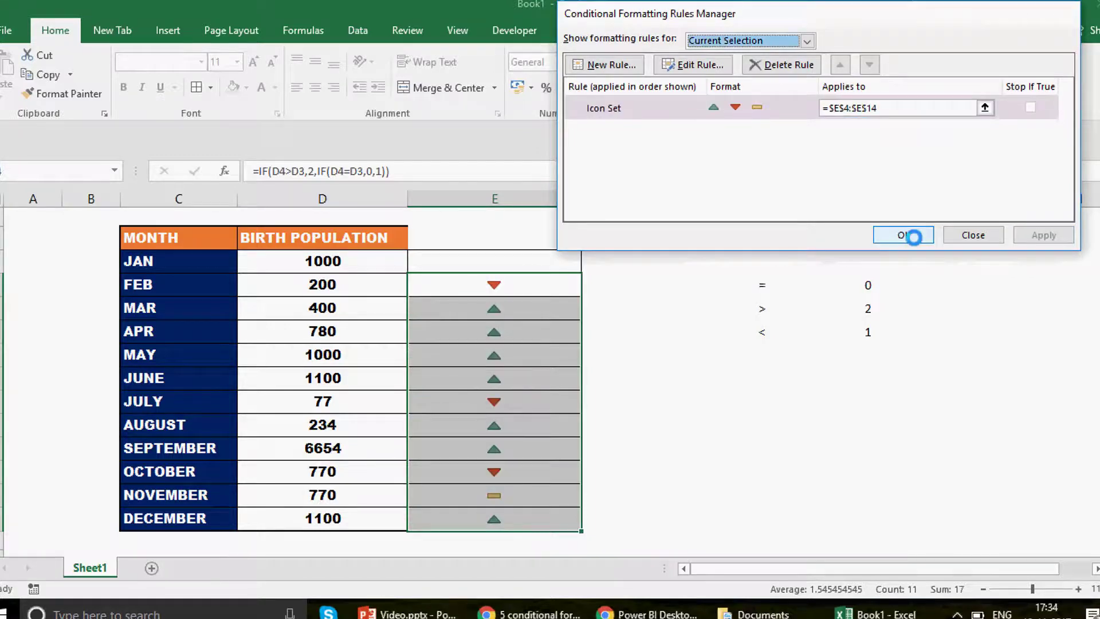
- Review the trend icons in E4:E14 and the formula behind February's icon in E4
click(585, 285)
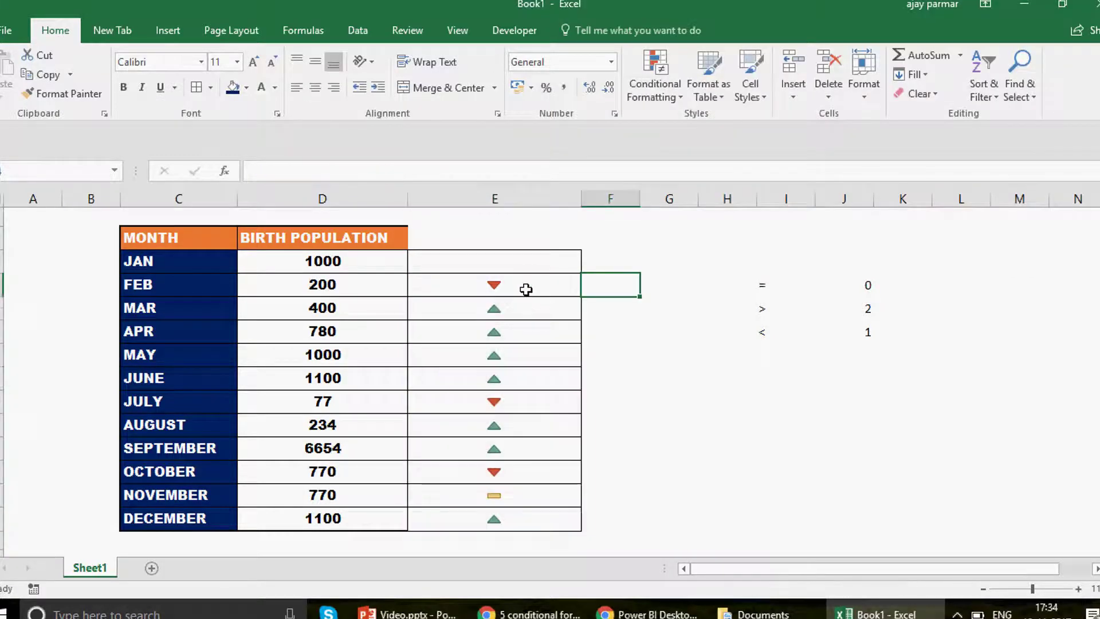
click(526, 289)
shift+click(558, 521)
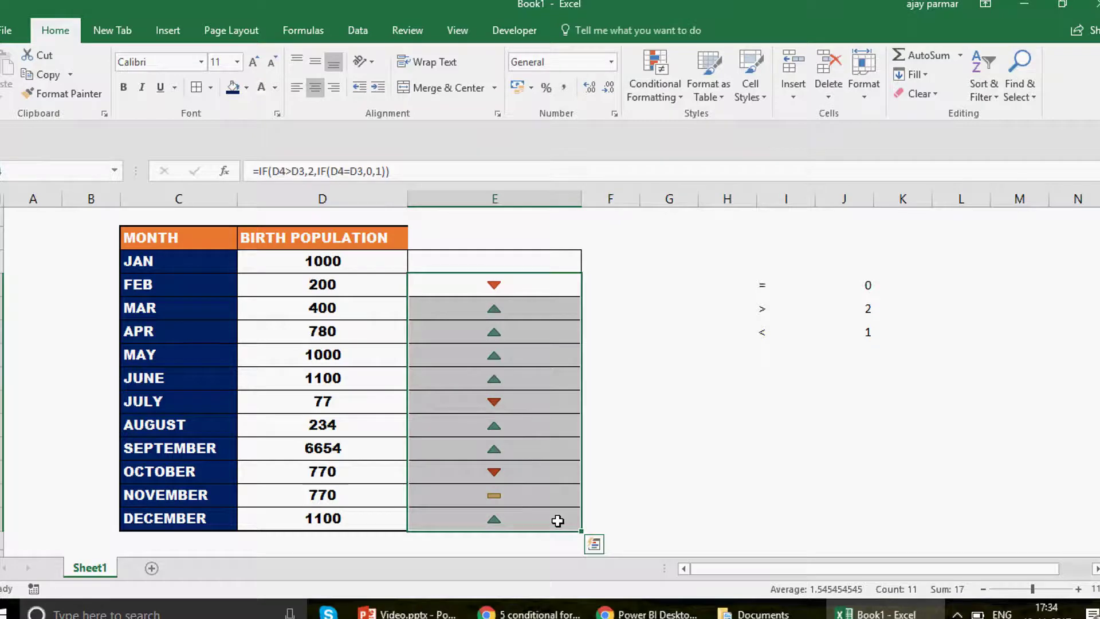
click(532, 289)
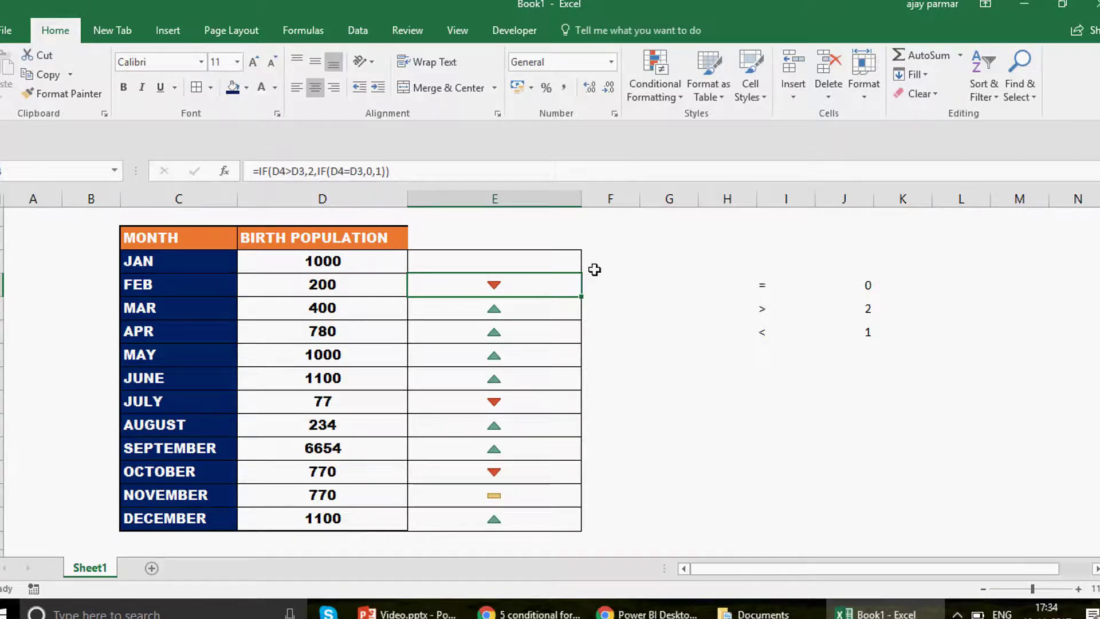
- Clear February's trend cell E4, undo the deletion, and inspect the cell references in its formula
key(Delete)
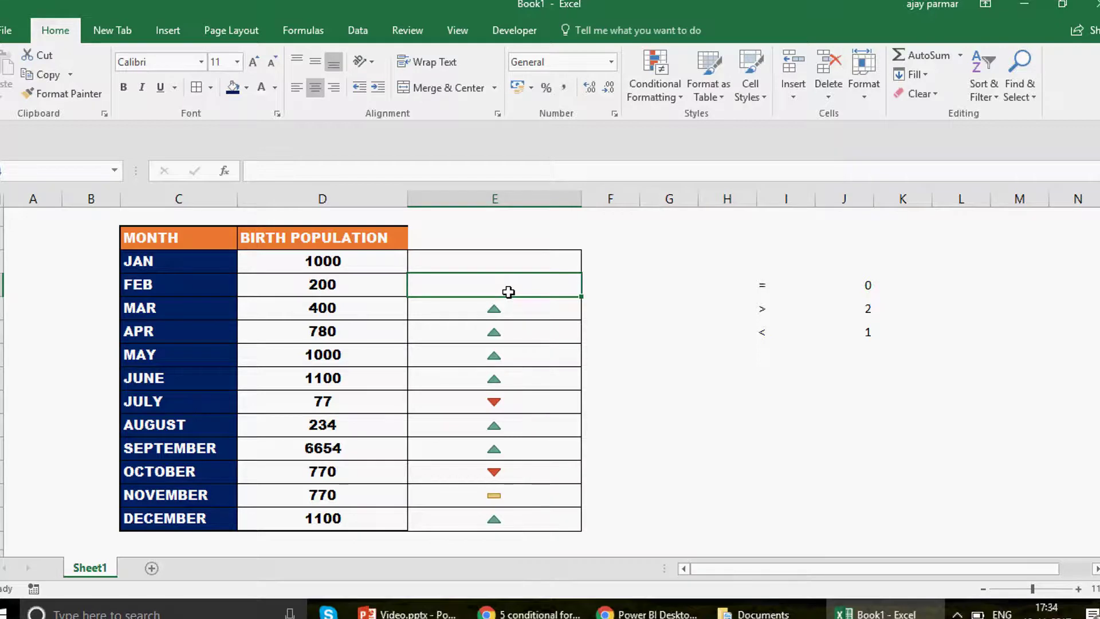
key(ctrl+z)
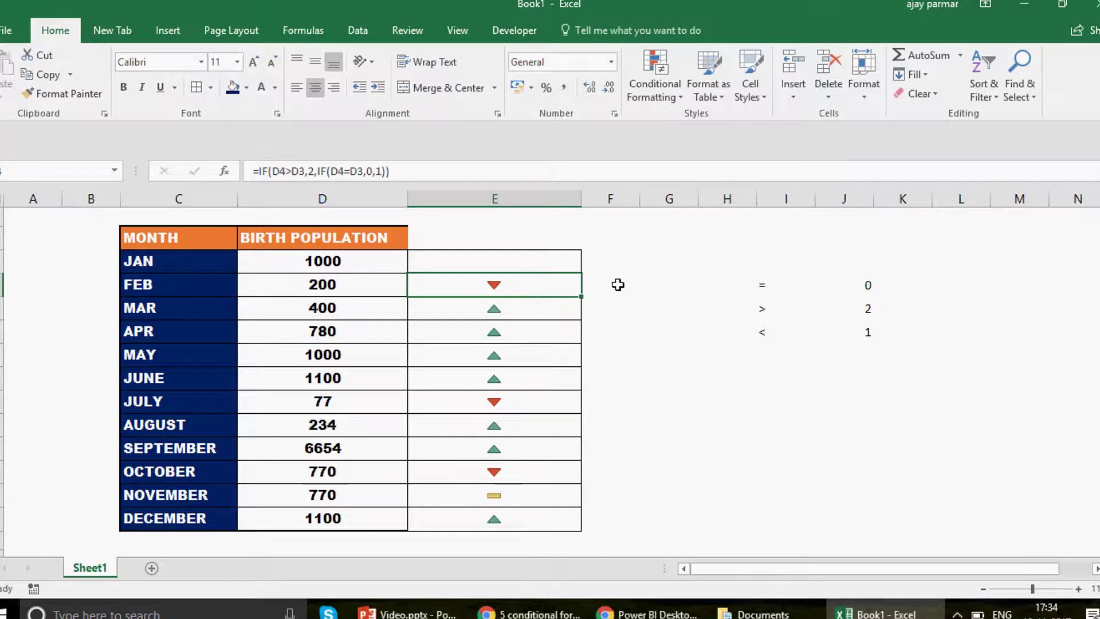
click(257, 171)
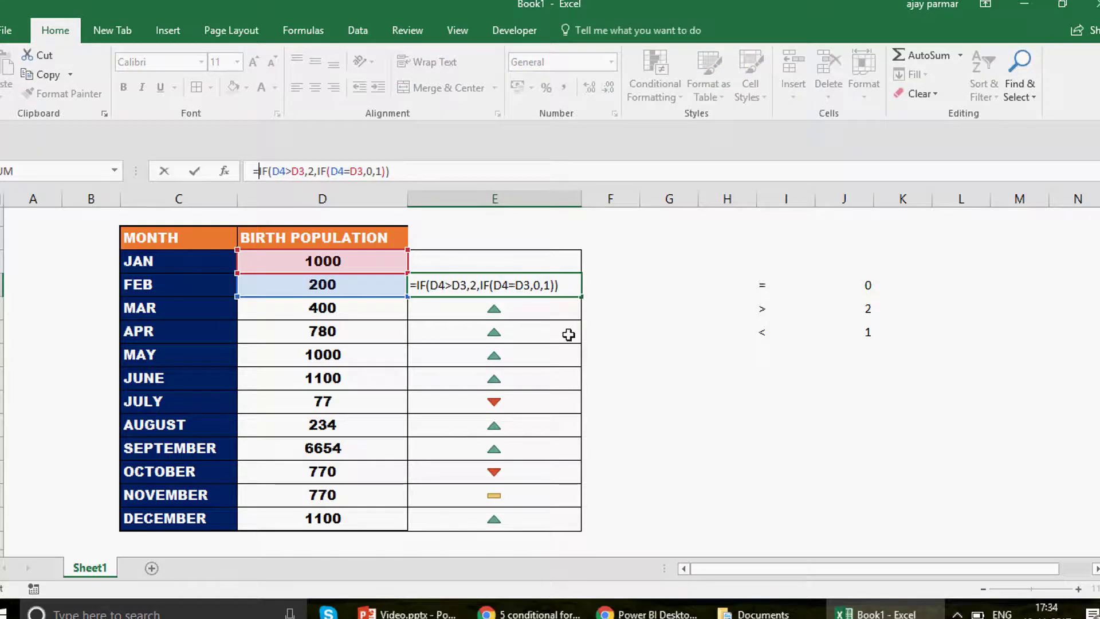
key(Escape)
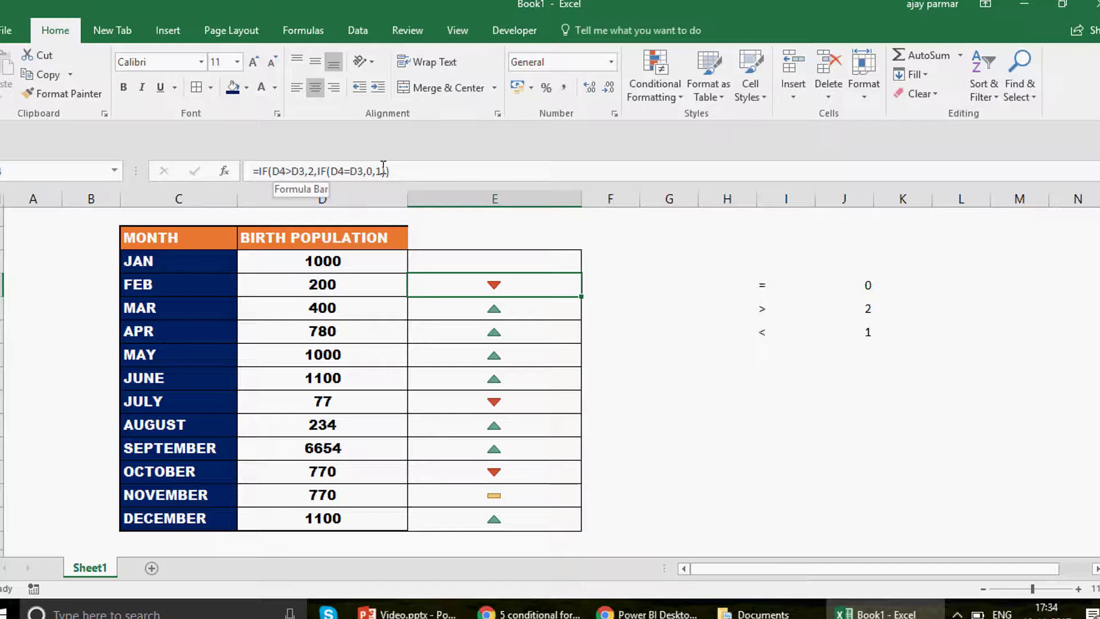
- Compare November's trend icon and formula in E13 with its birth population in D13
click(544, 493)
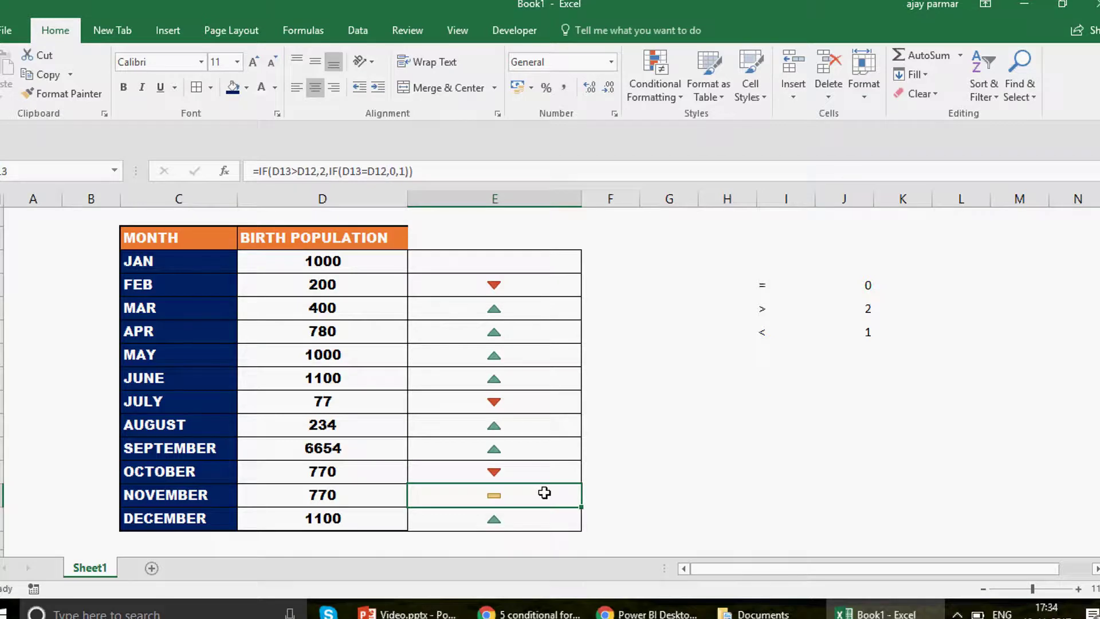
click(321, 487)
click(510, 494)
click(344, 497)
- Set June's birth population in D8 to 1000 and check its trend icon in E8
click(333, 377)
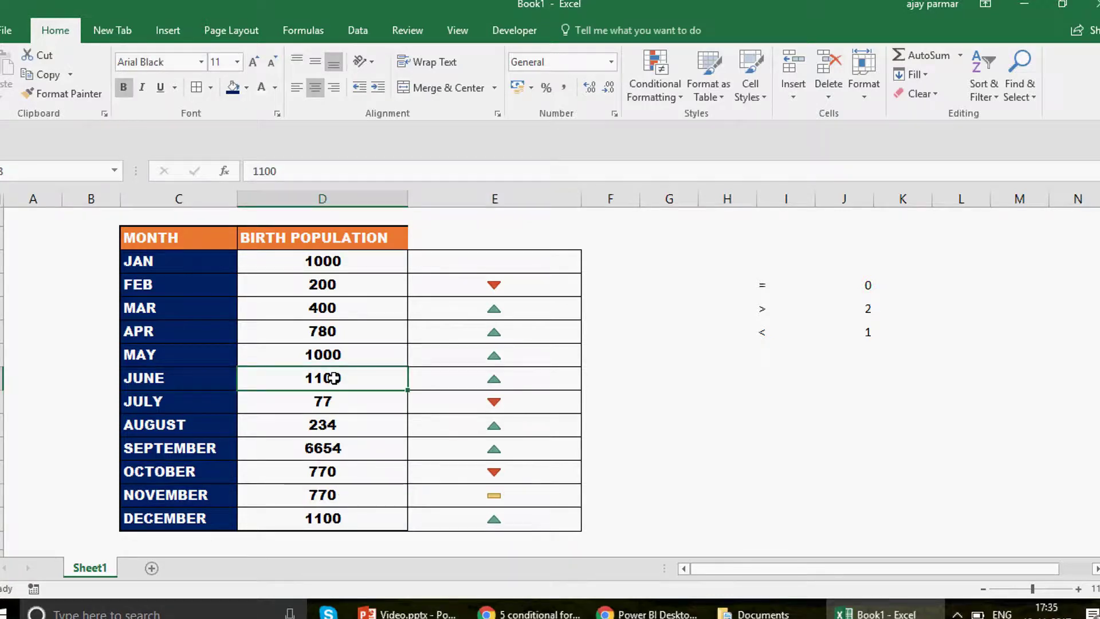
text(1000)
key(Return)
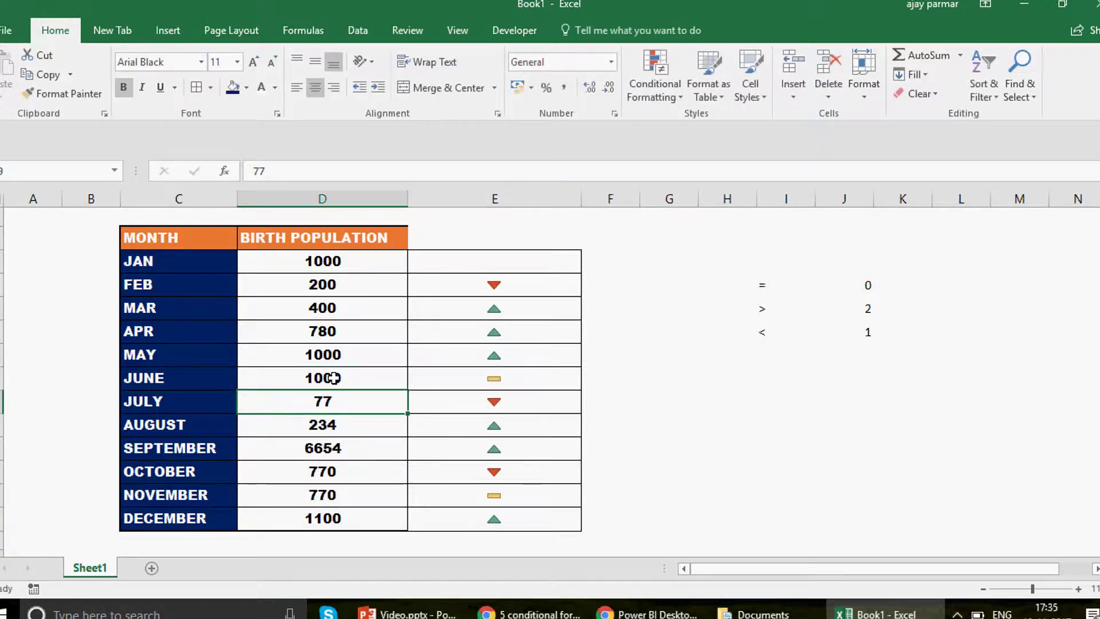
key(Up)
key(Right)
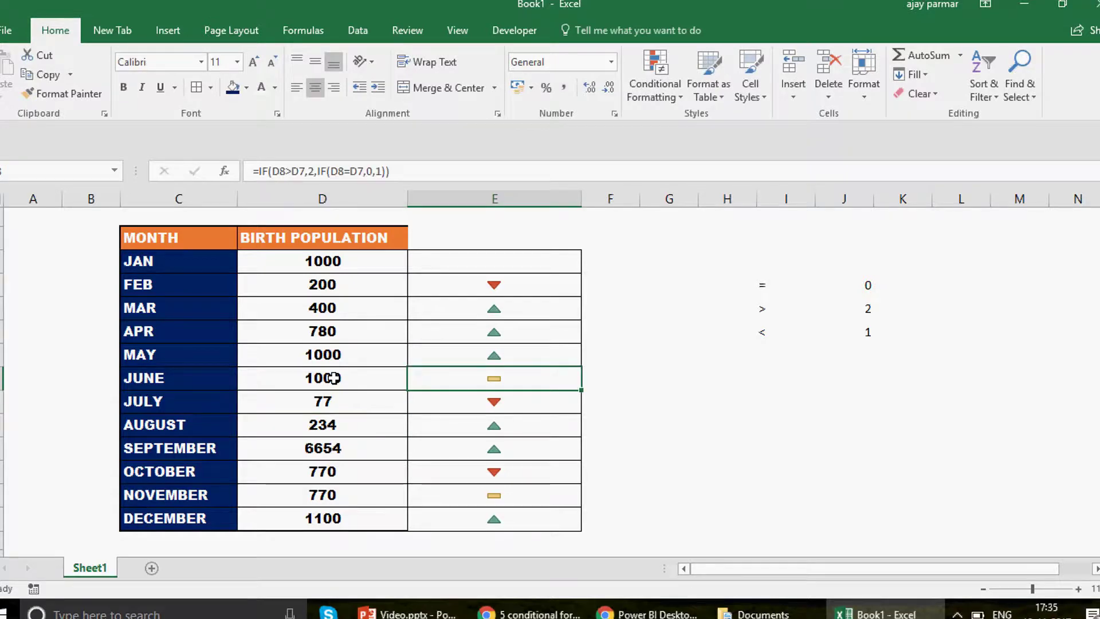
- Set November's birth population in D13 to 300 and check its trend icon in E13
key(Left)
key(Up)
key(Down)
key(Down)
key(Down)
key(Down)
key(Down)
key(Down)
text(300)
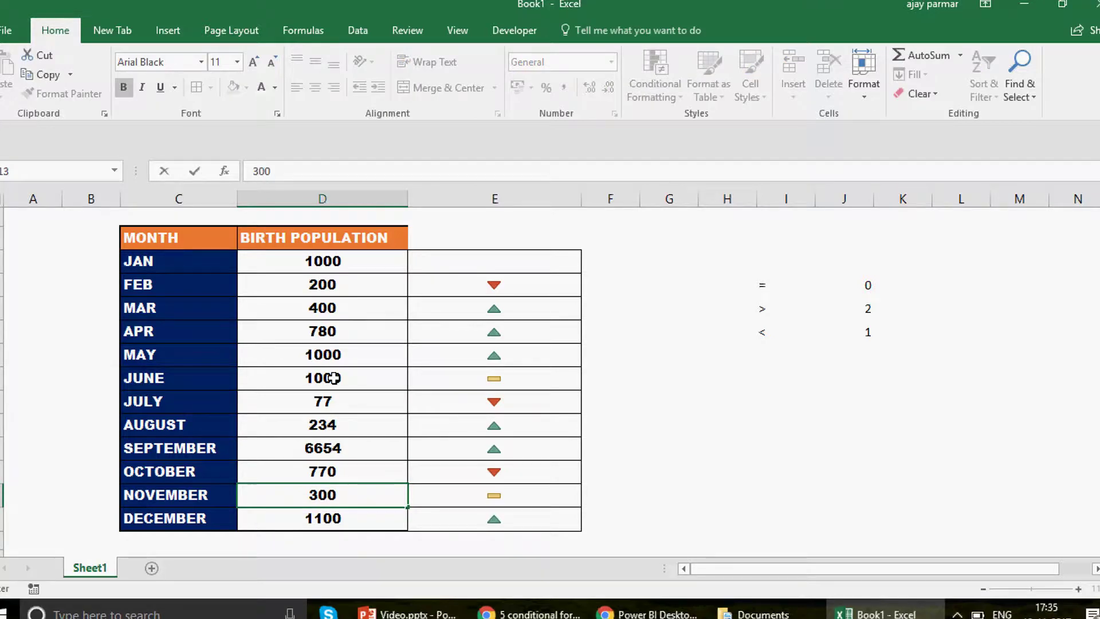
key(Return)
key(Up)
key(Right)
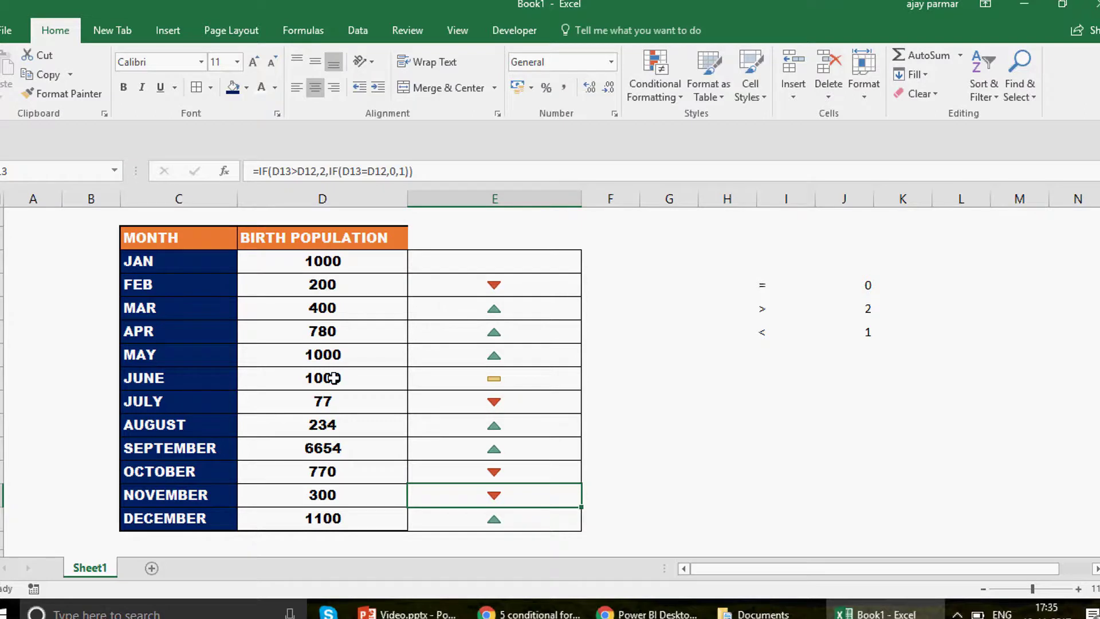
- Hide column E with the trend icons to view the birth population figures on their own
click(342, 282)
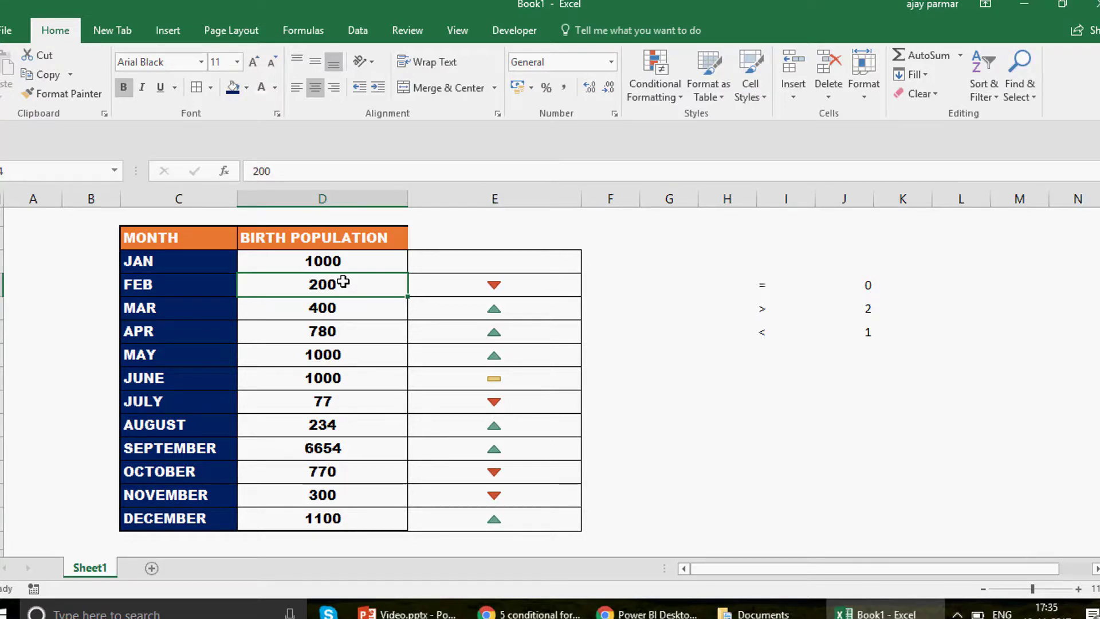
click(500, 194)
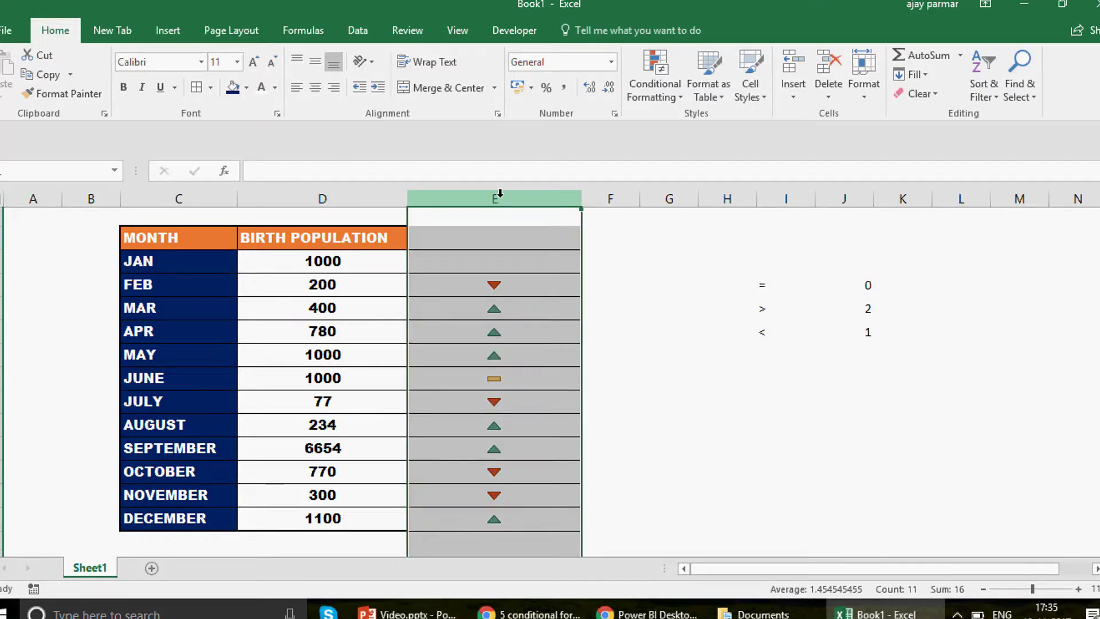
right_click(499, 195)
click(549, 415)
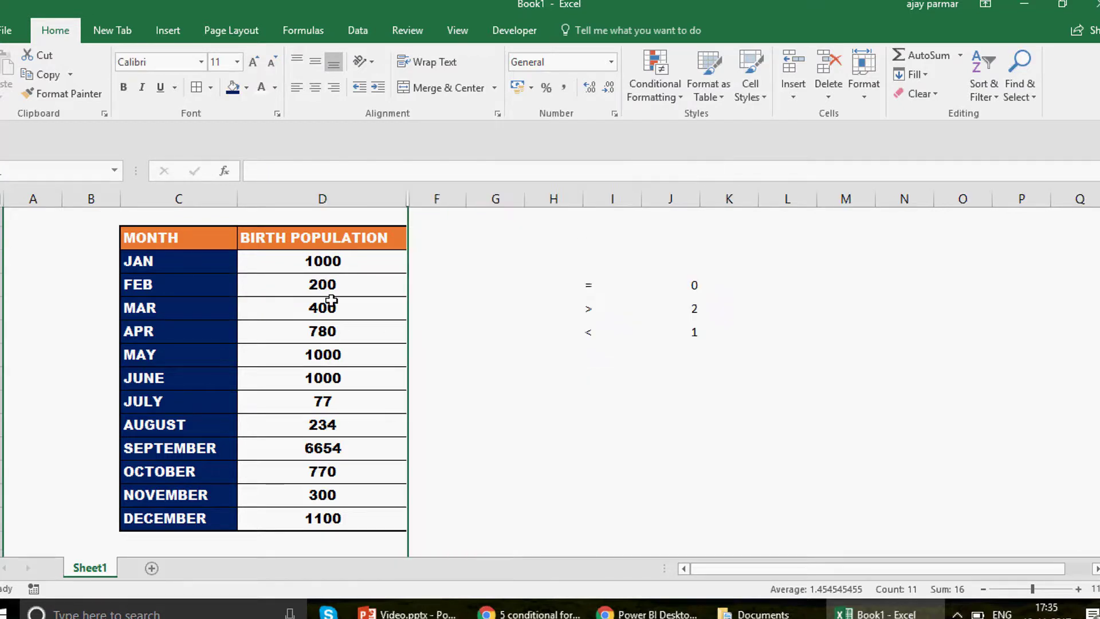
- Examine the birth population values from January to July month by month without the trend icons
click(331, 299)
key(Down)
key(Down)
click(339, 266)
key(Down)
key(Down)
key(Up)
key(Up)
key(Down)
key(Down)
key(Down)
key(Down)
key(Down)
key(Down)
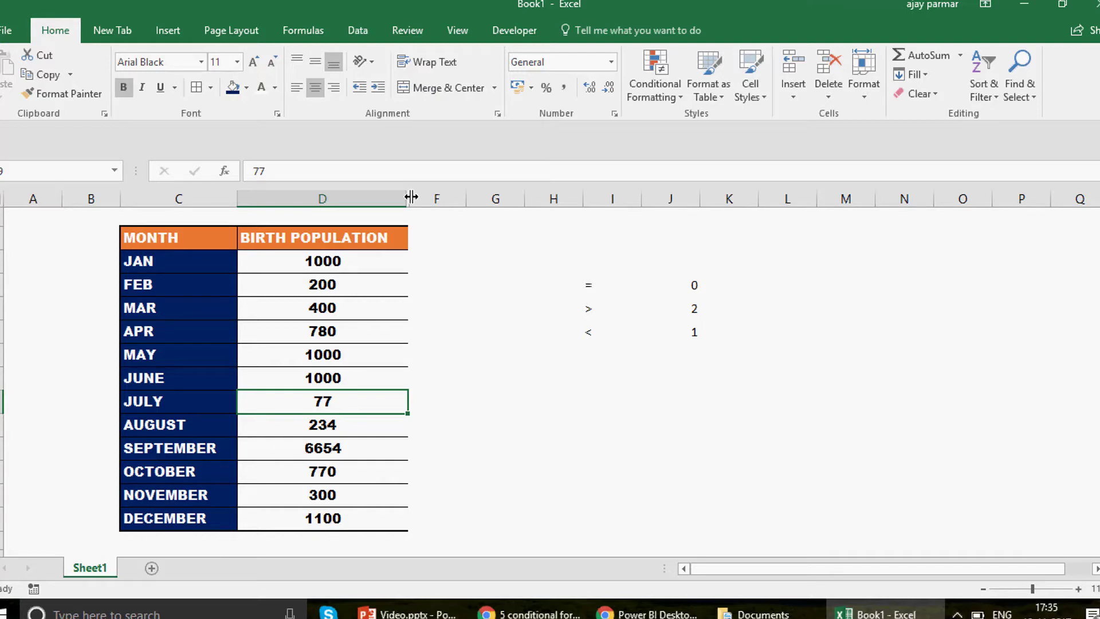
- Unhide trend column E between columns D and F and select January's trend cell E3
drag(411, 197, 437, 200)
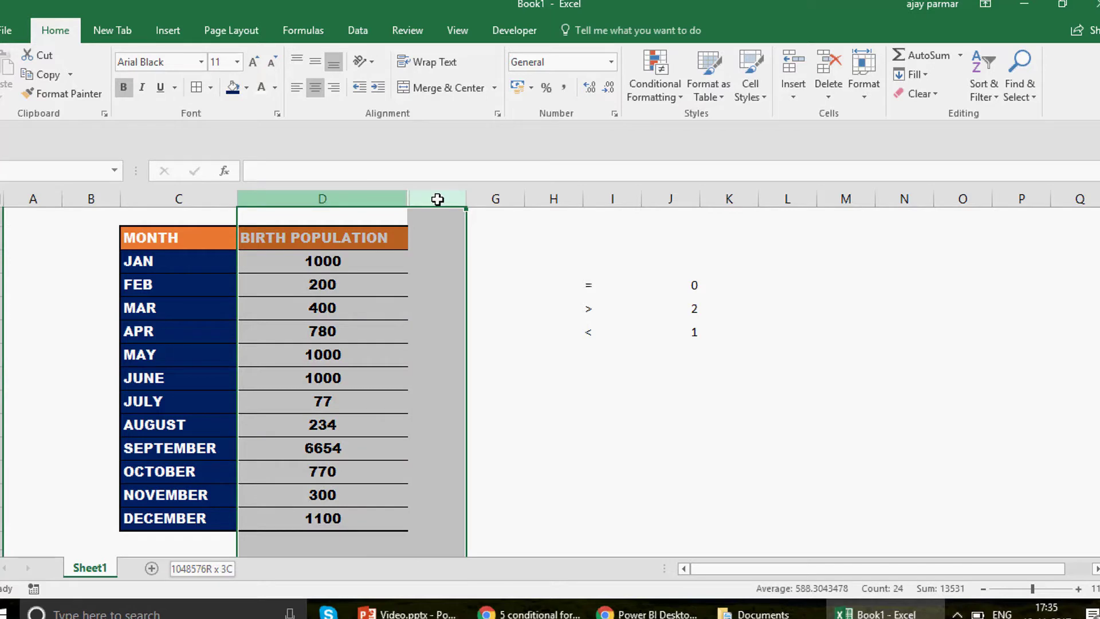
right_click(437, 201)
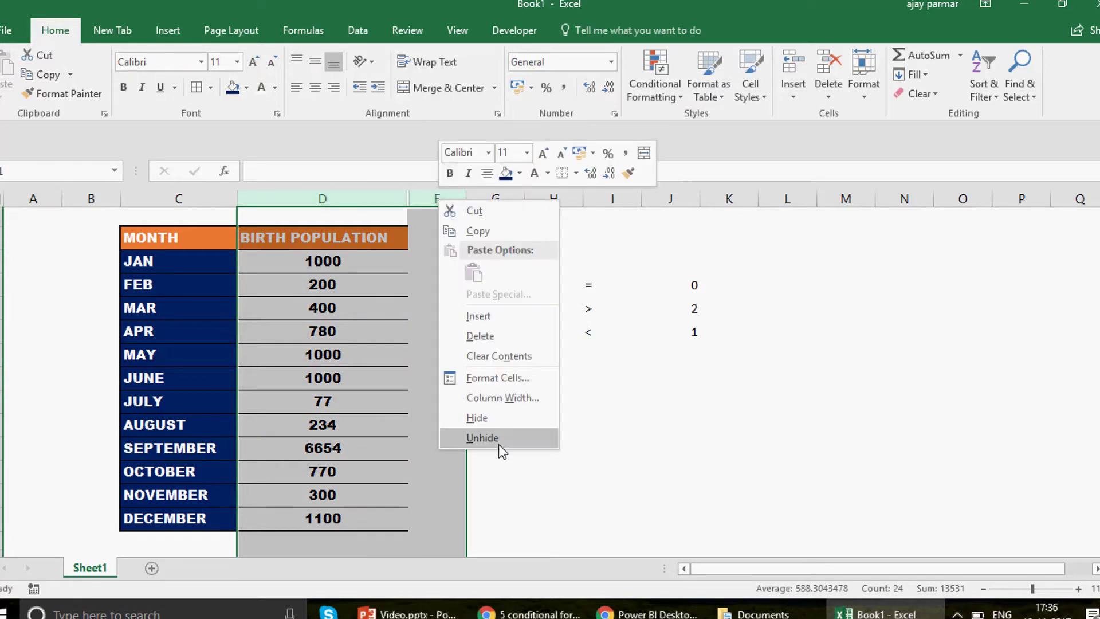
click(482, 437)
click(552, 255)
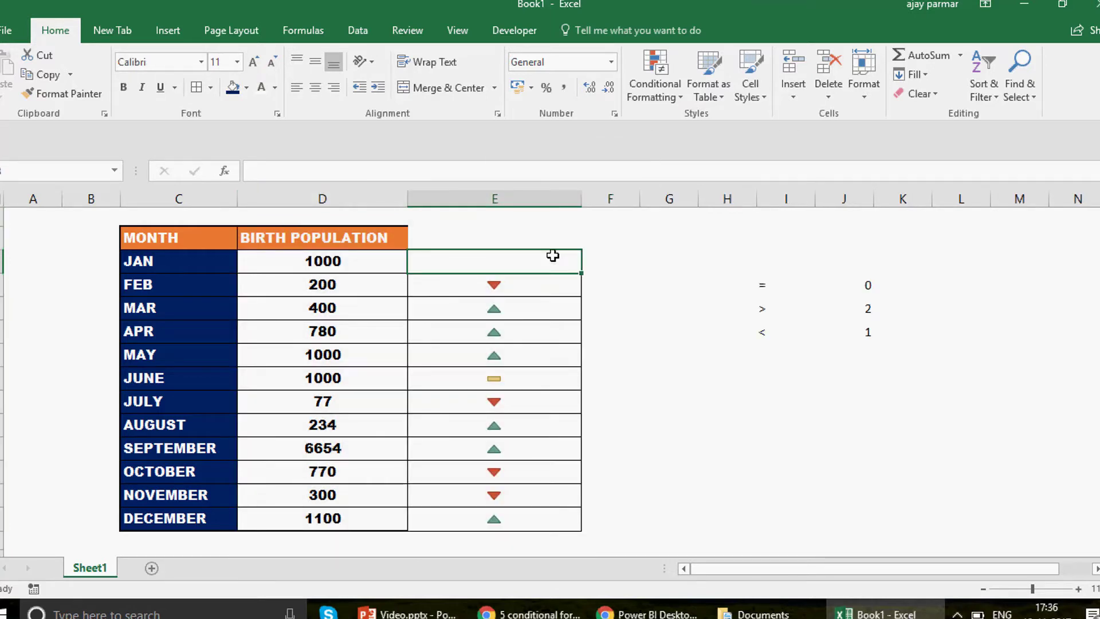